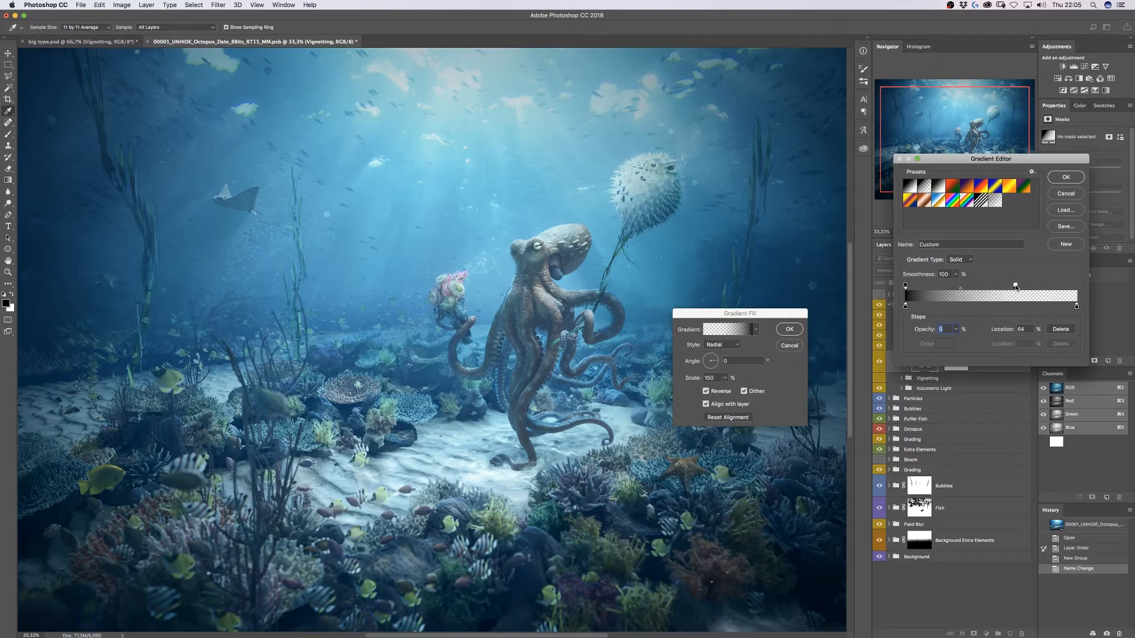
- Commit the vignette gradient, duplicate it, and blend the copy as Soft Light and the original as Multiply
{"action": "key", "text": "Return"}
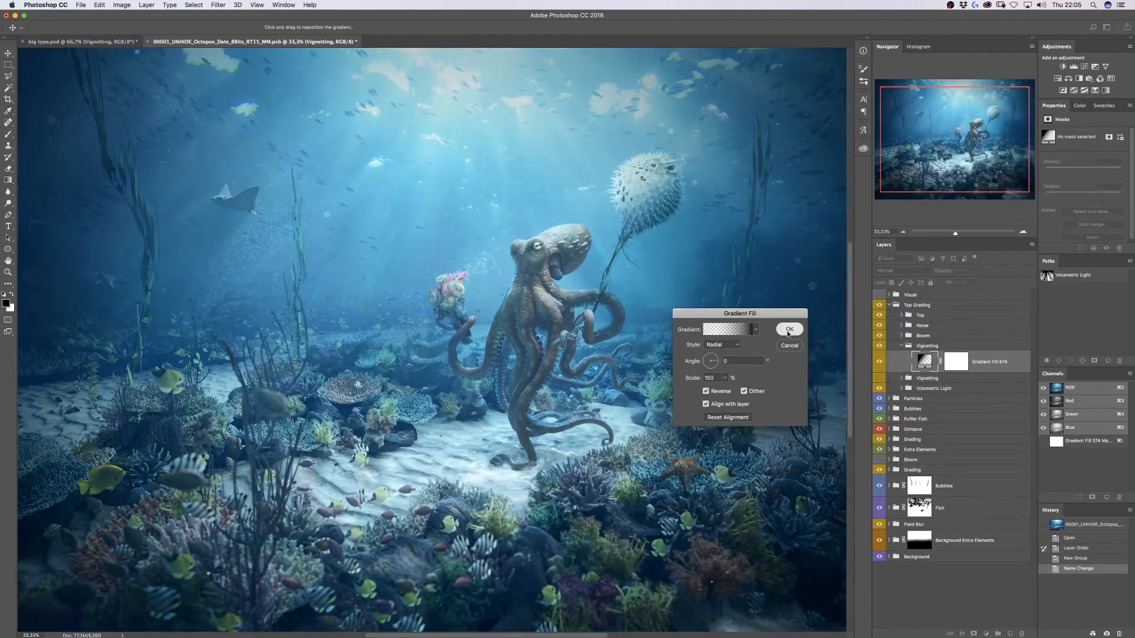
{"action": "key", "text": "Return"}
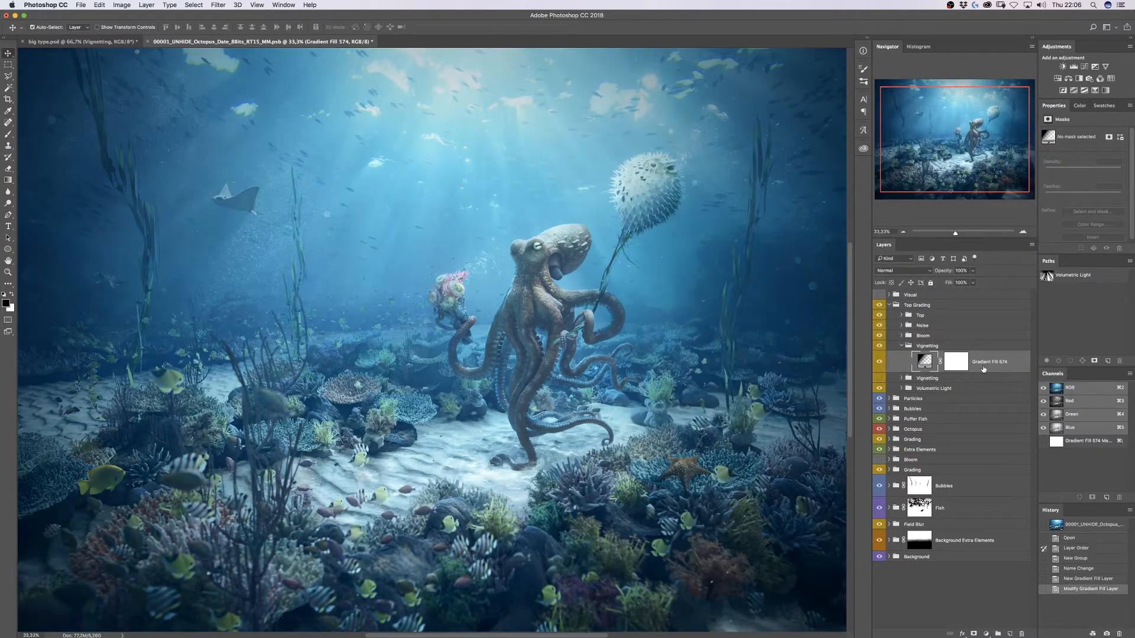
{"action": "key", "text": "super+j"}
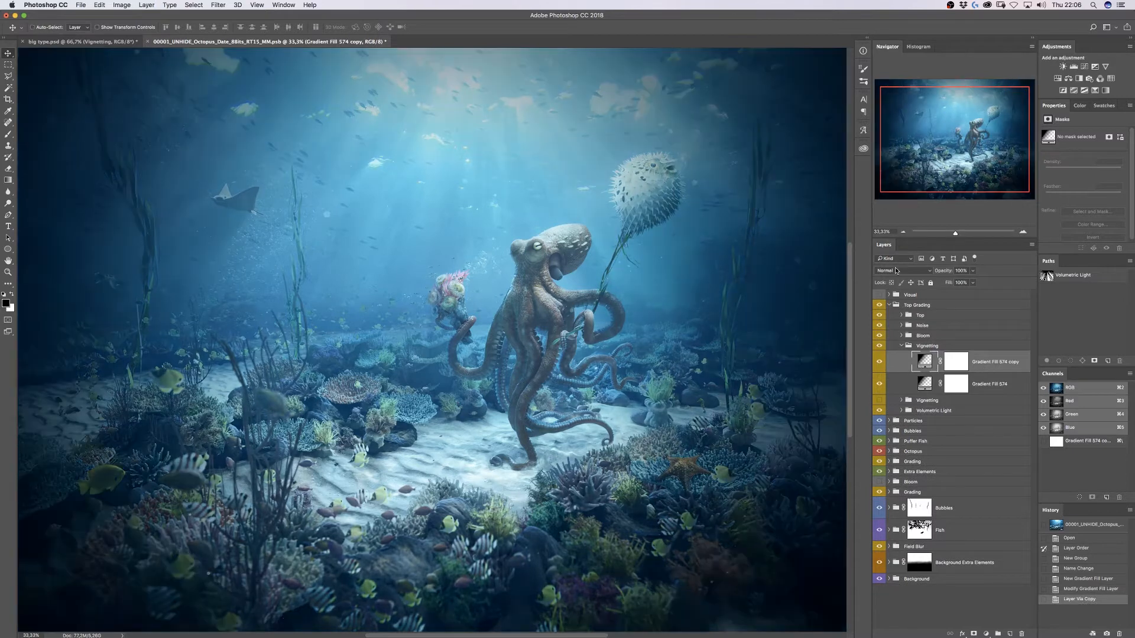
{"action": "left_click", "coordinate": [895, 267]}
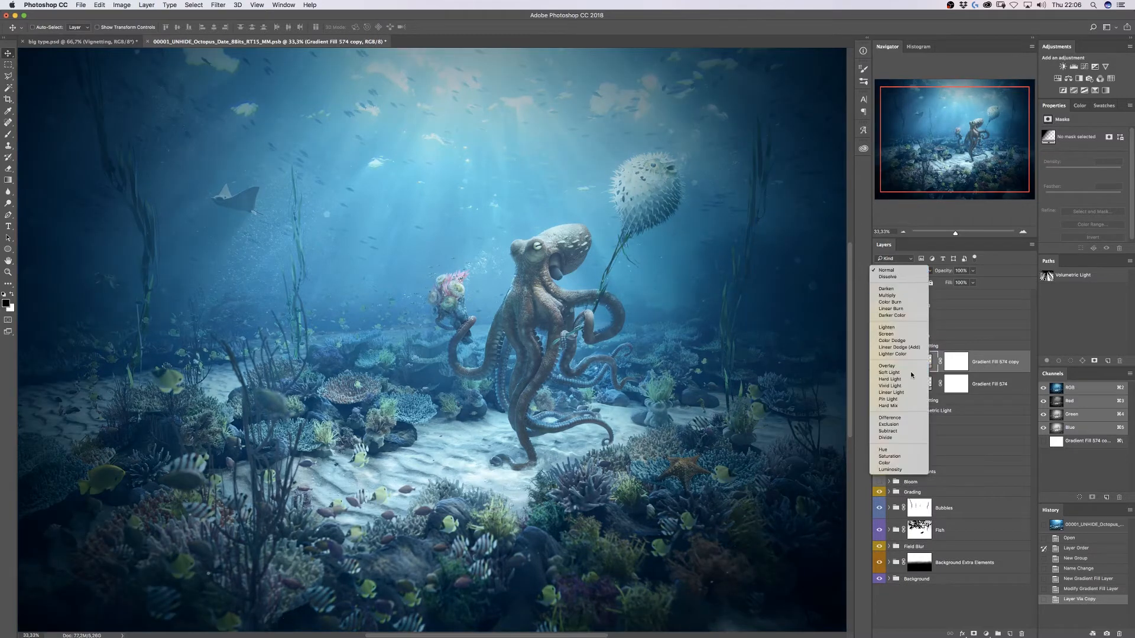
{"action": "left_click", "coordinate": [905, 373]}
{"action": "left_click", "coordinate": [990, 384]}
{"action": "left_click", "coordinate": [901, 270]}
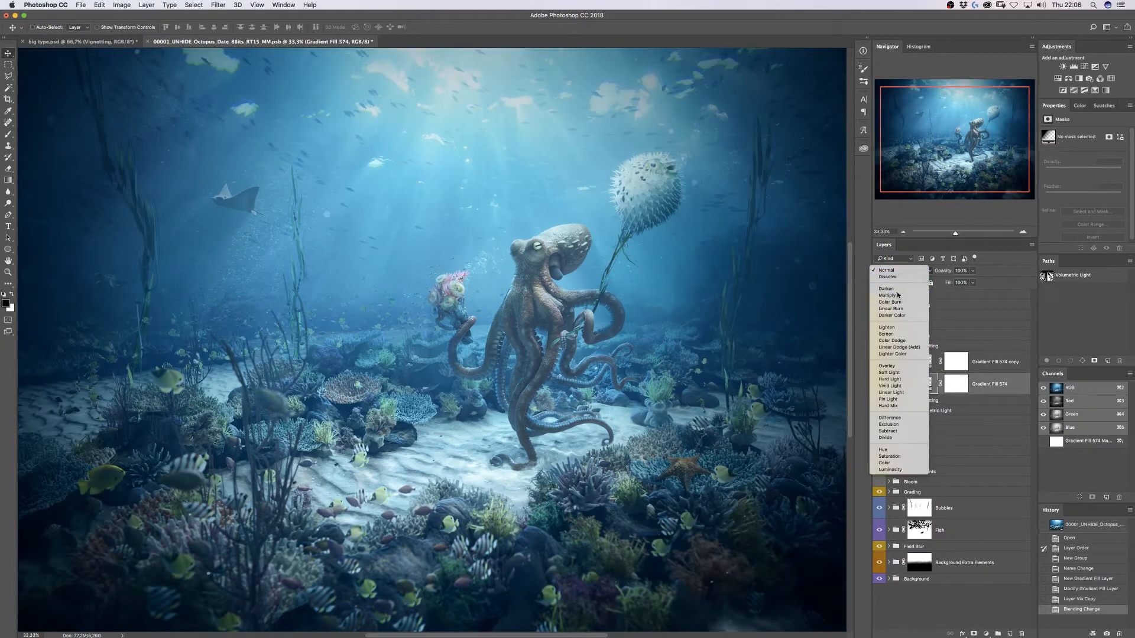
{"action": "left_click", "coordinate": [898, 295]}
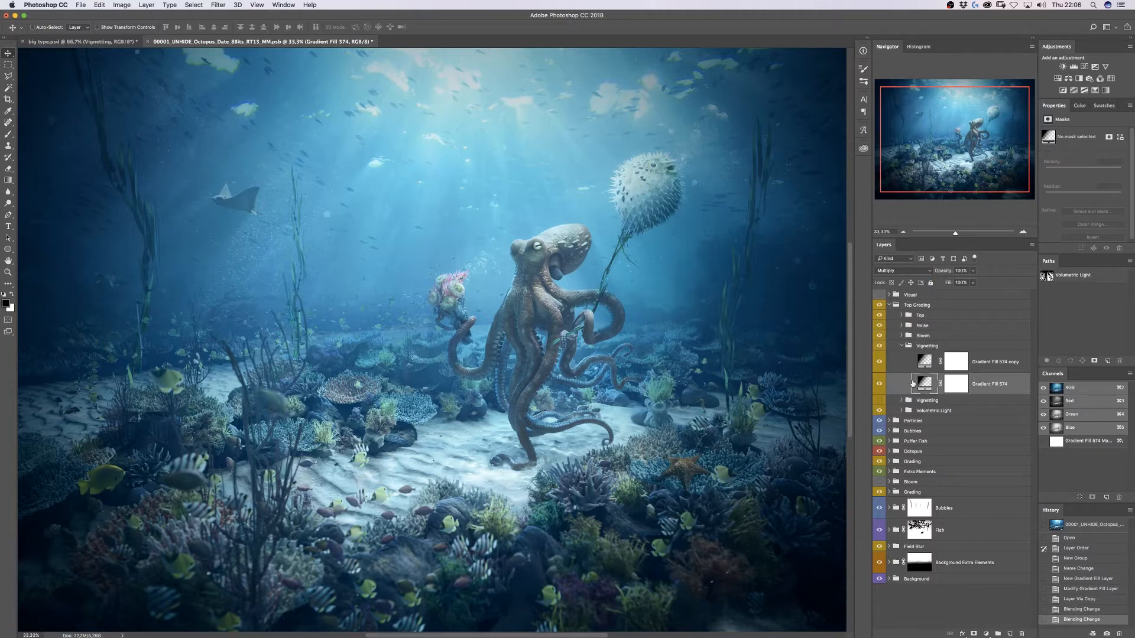
- Widen the Soft Light copy's gradient scale and move its opacity stop to the gradient's end
{"action": "left_click", "coordinate": [925, 363]}
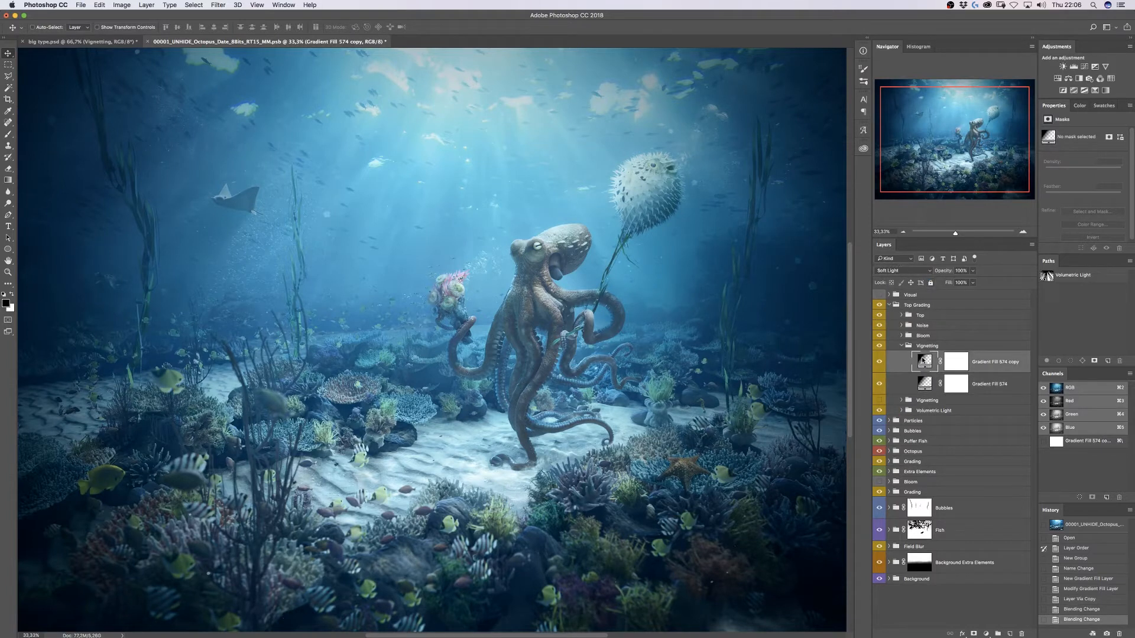
{"action": "double_click", "coordinate": [923, 360]}
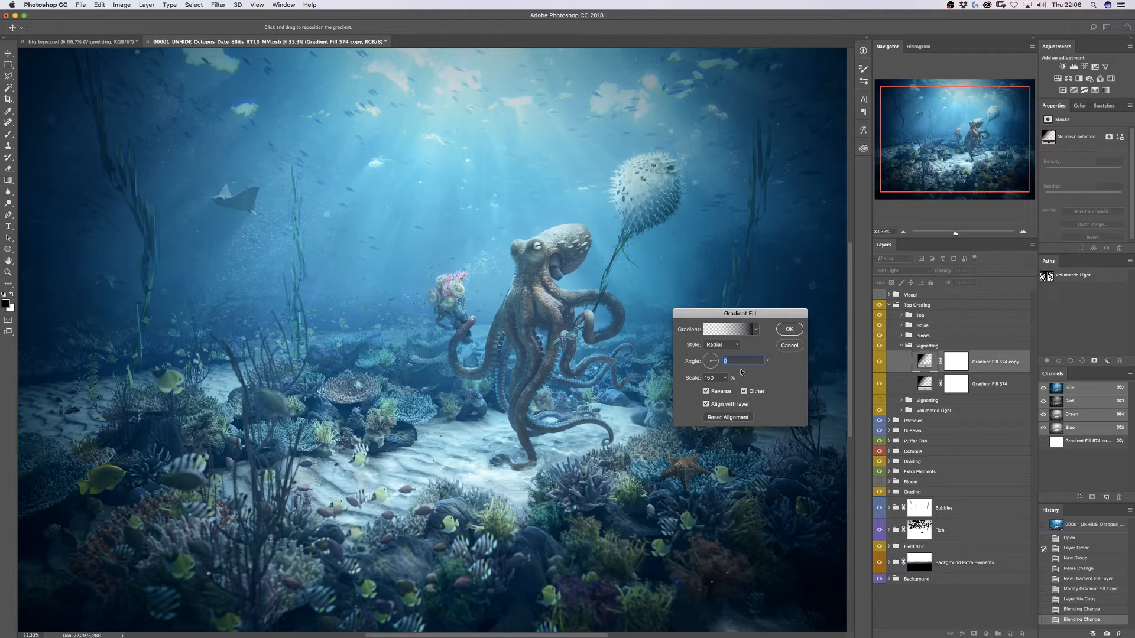
{"action": "key", "text": "Tab"}
{"action": "key", "text": "shift+Up"}
{"action": "key", "text": "shift+Up"}
{"action": "key", "text": "shift+Up"}
{"action": "key", "text": "shift+Up"}
{"action": "key", "text": "shift+Up"}
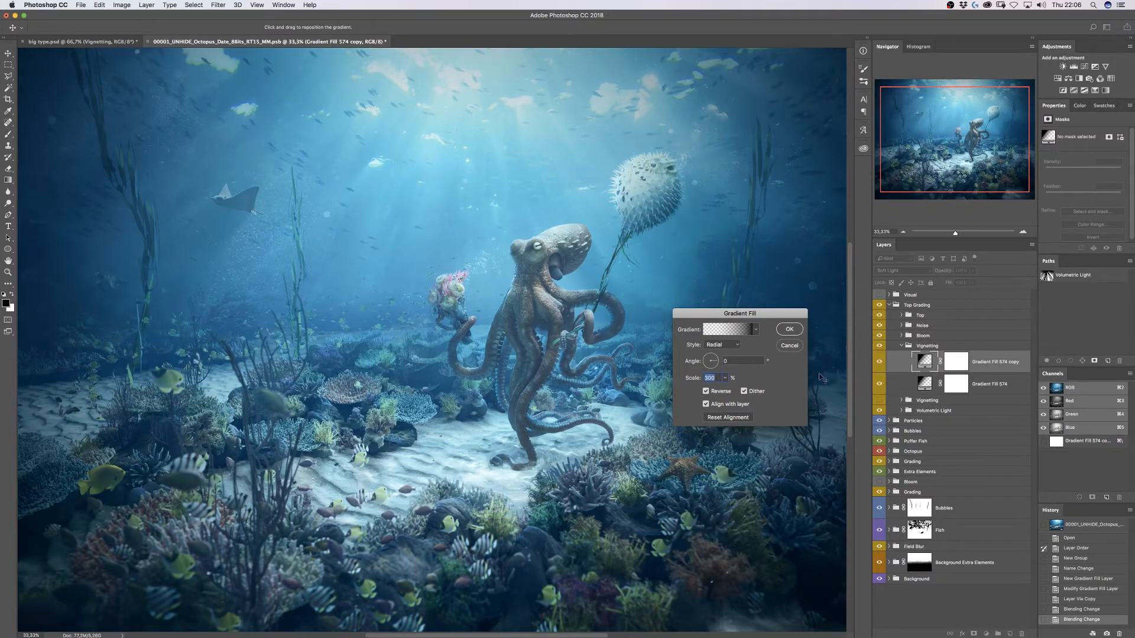
{"action": "type", "text": "1"}
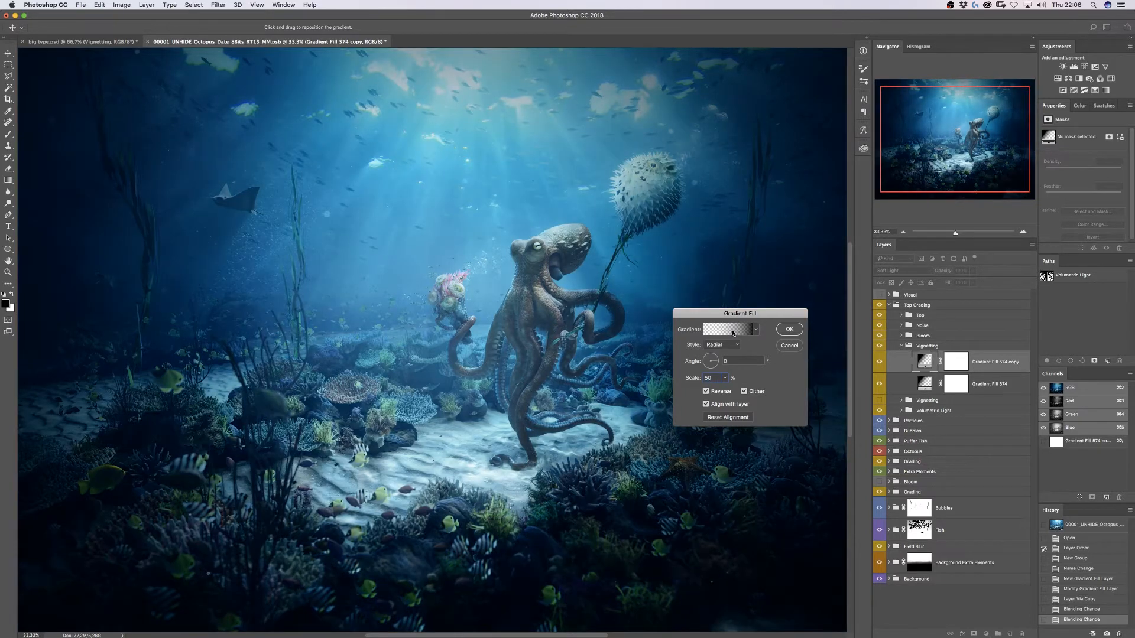
{"action": "left_click", "coordinate": [727, 330]}
{"action": "left_click_drag", "start_coordinate": [1034, 286], "coordinate": [1077, 287]}
{"action": "key", "text": "Return"}
{"action": "type", "text": "100"}
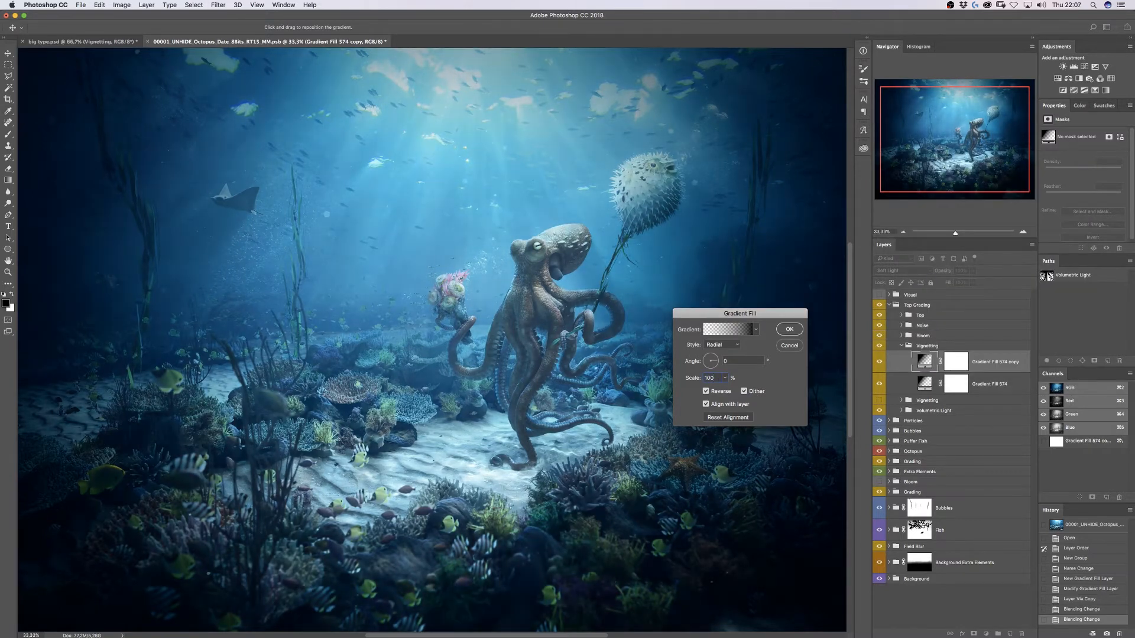
{"action": "key", "text": "Return"}
{"action": "left_click", "coordinate": [879, 383]}
- Toggle the vignette copy's visibility to compare, then reopen the original's gradient fill settings
{"action": "left_click", "coordinate": [879, 363]}
{"action": "left_click", "coordinate": [880, 364]}
{"action": "left_click", "coordinate": [880, 364]}
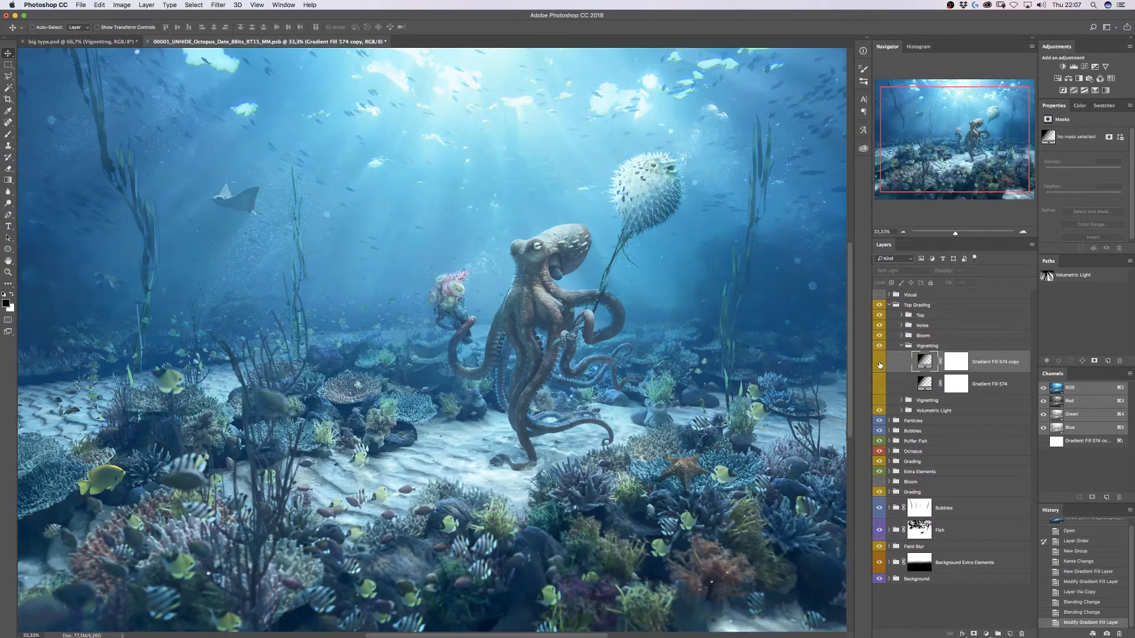
{"action": "left_click", "coordinate": [880, 364]}
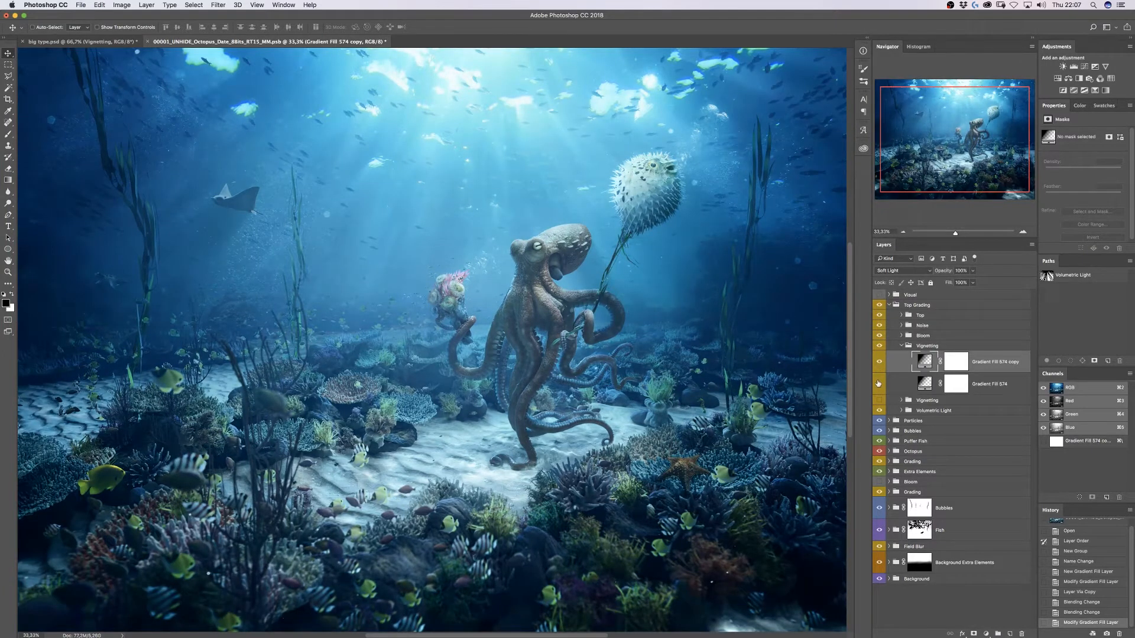
{"action": "left_click", "coordinate": [878, 383]}
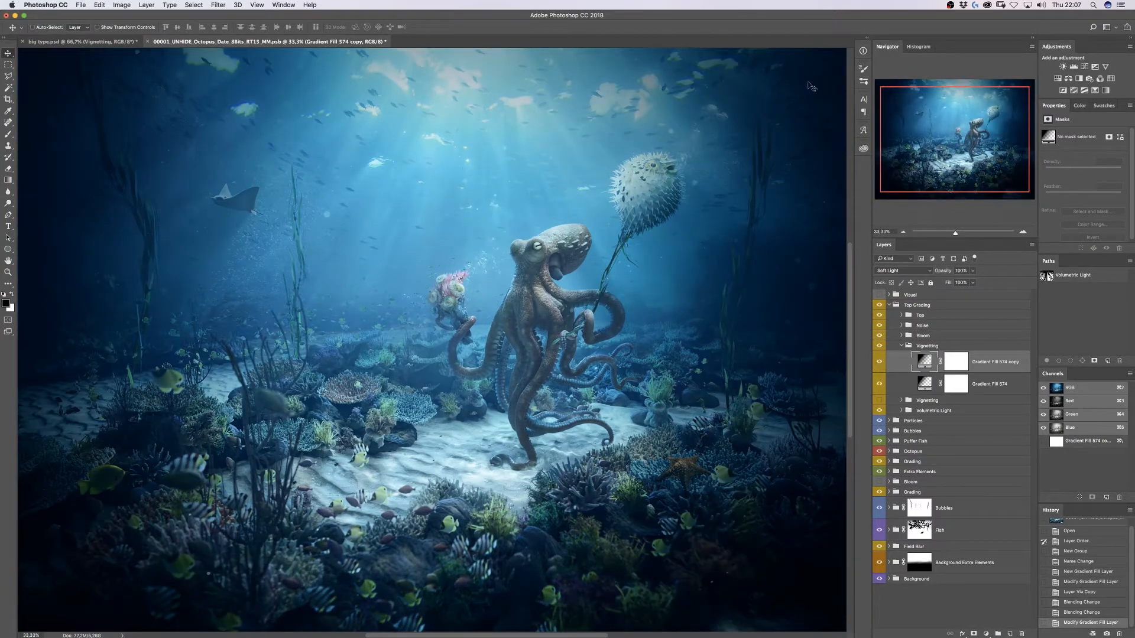
{"action": "double_click", "coordinate": [925, 383]}
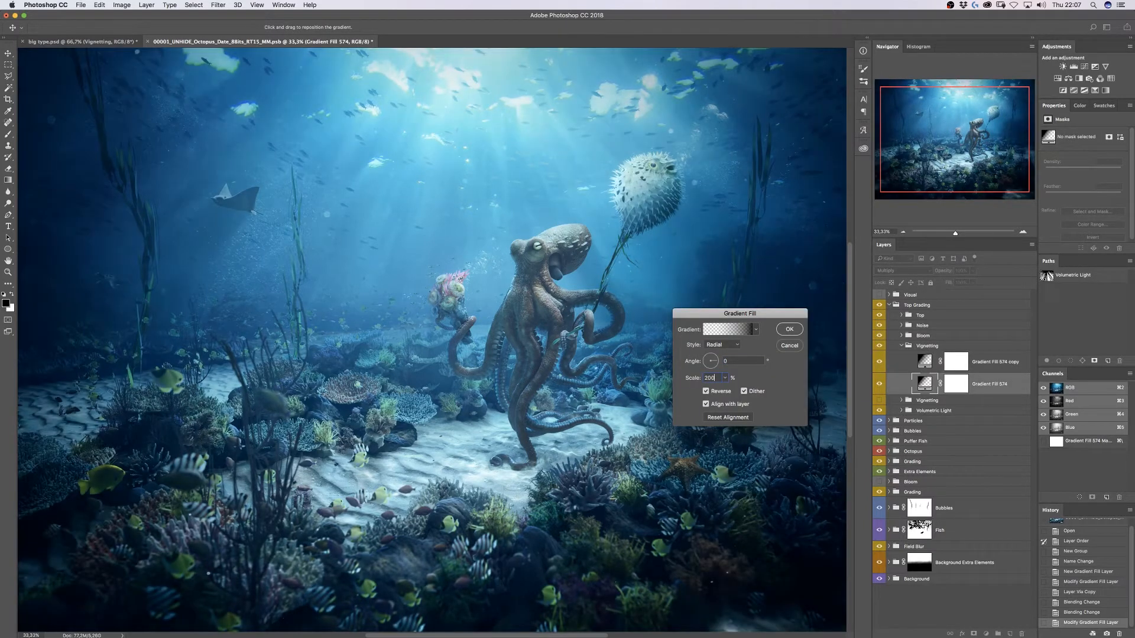
- Set the Soft Light vignette copy to 50% opacity and the Multiply layer to 75%
{"action": "key", "text": "Return"}
{"action": "left_click", "coordinate": [880, 362]}
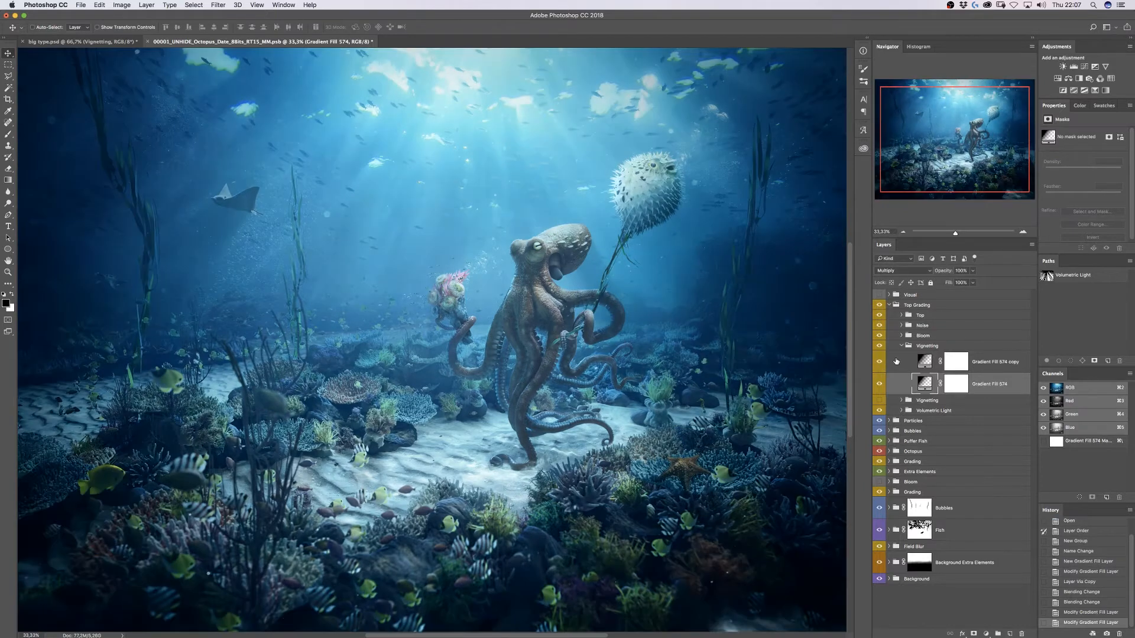
{"action": "left_click", "coordinate": [896, 361]}
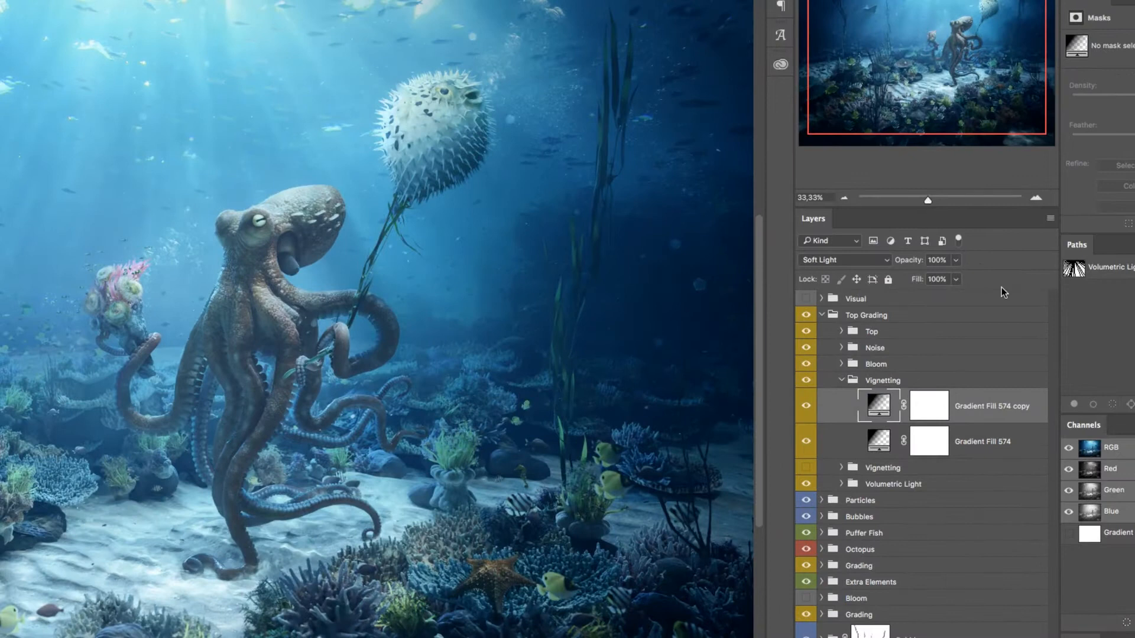
{"action": "key", "text": "7"}
{"action": "key", "text": "5"}
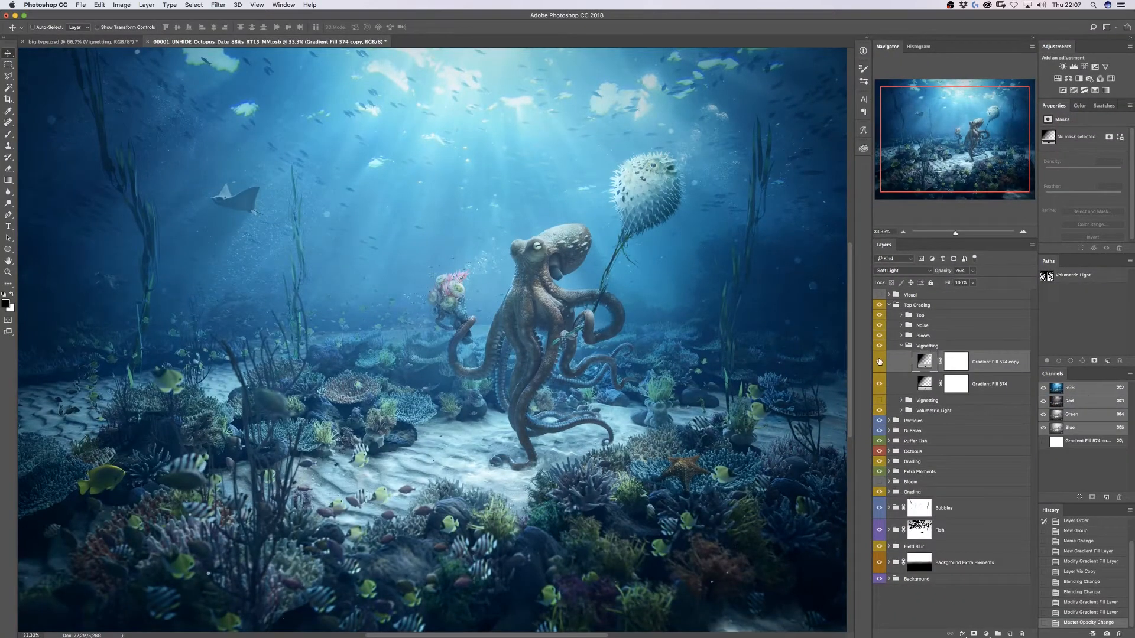
{"action": "left_click", "coordinate": [879, 361]}
{"action": "key", "text": "5"}
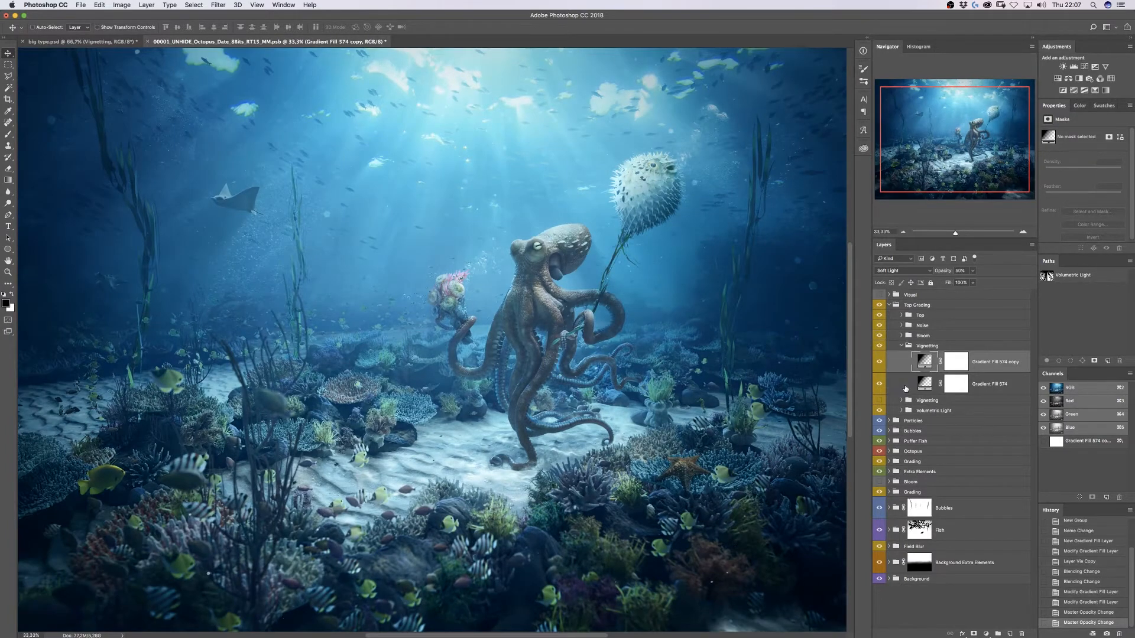
{"action": "left_click", "coordinate": [906, 389]}
{"action": "key", "text": "5"}
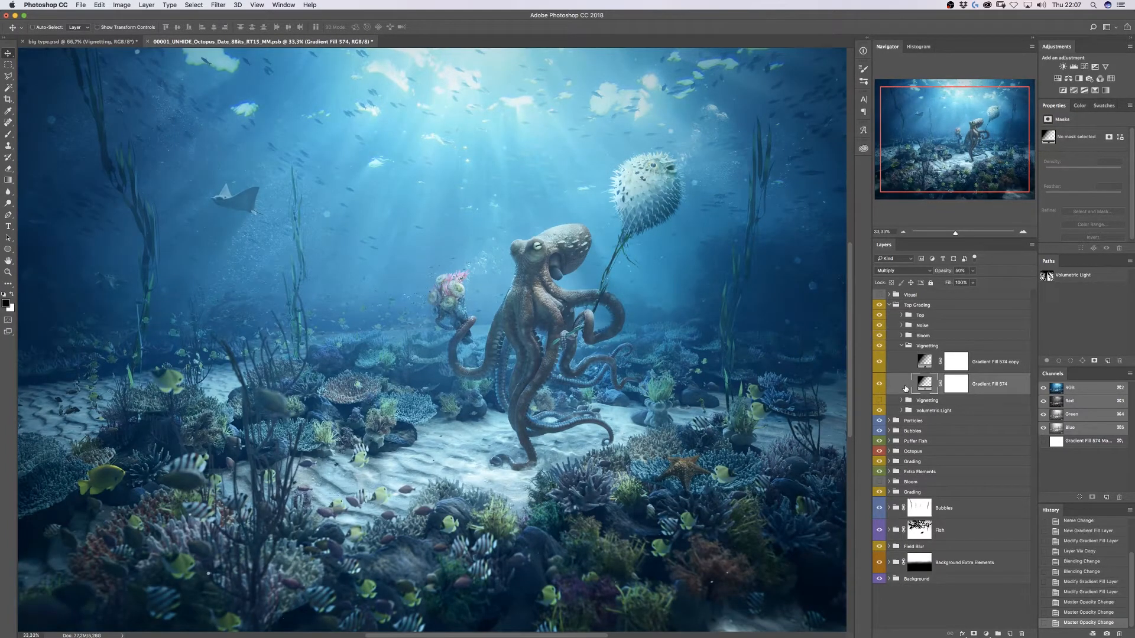
{"action": "key", "text": "7"}
{"action": "key", "text": "5"}
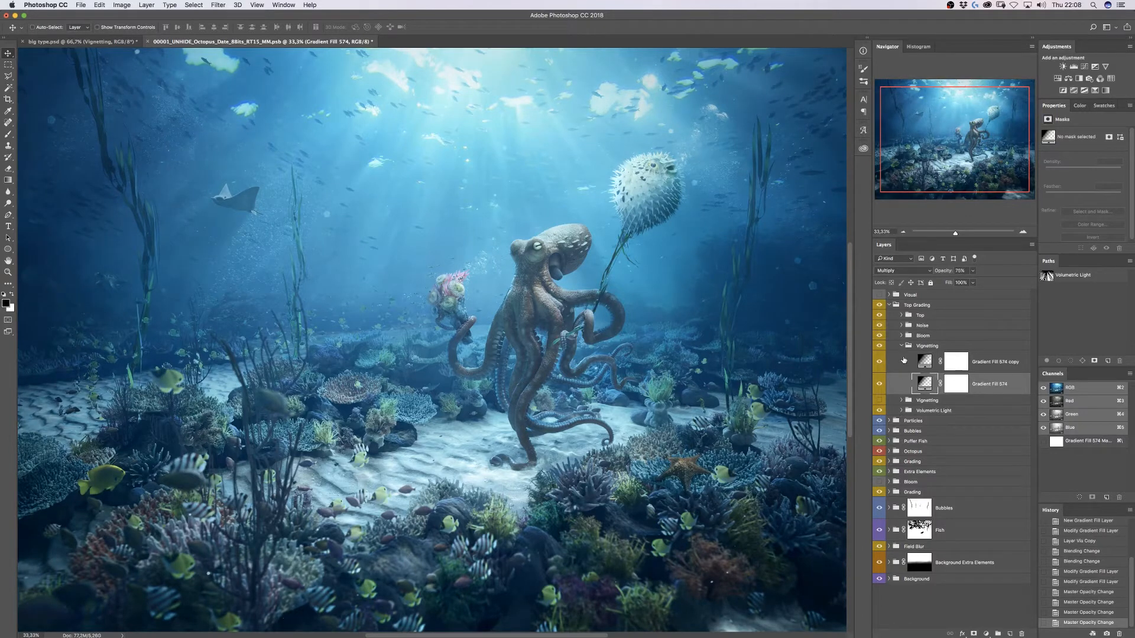
- Toggle the Vignetting group off and on to compare before and after
{"action": "left_click", "coordinate": [903, 347]}
{"action": "left_click", "coordinate": [880, 348]}
{"action": "left_click", "coordinate": [880, 348]}
{"action": "left_click", "coordinate": [879, 347]}
{"action": "left_click", "coordinate": [880, 347]}
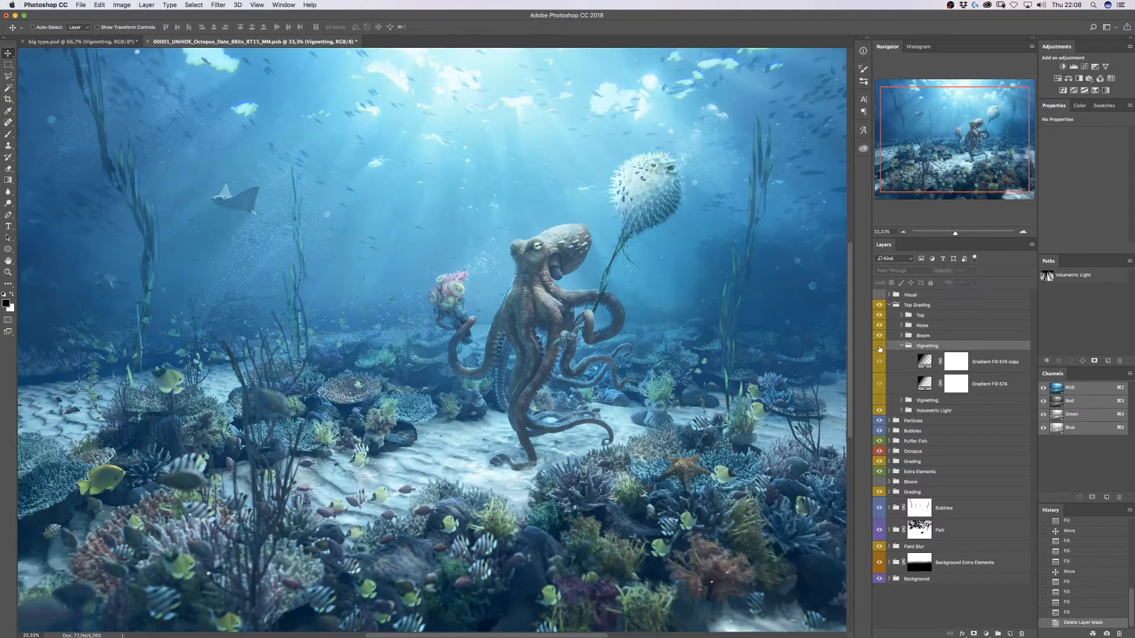
{"action": "left_click", "coordinate": [880, 347]}
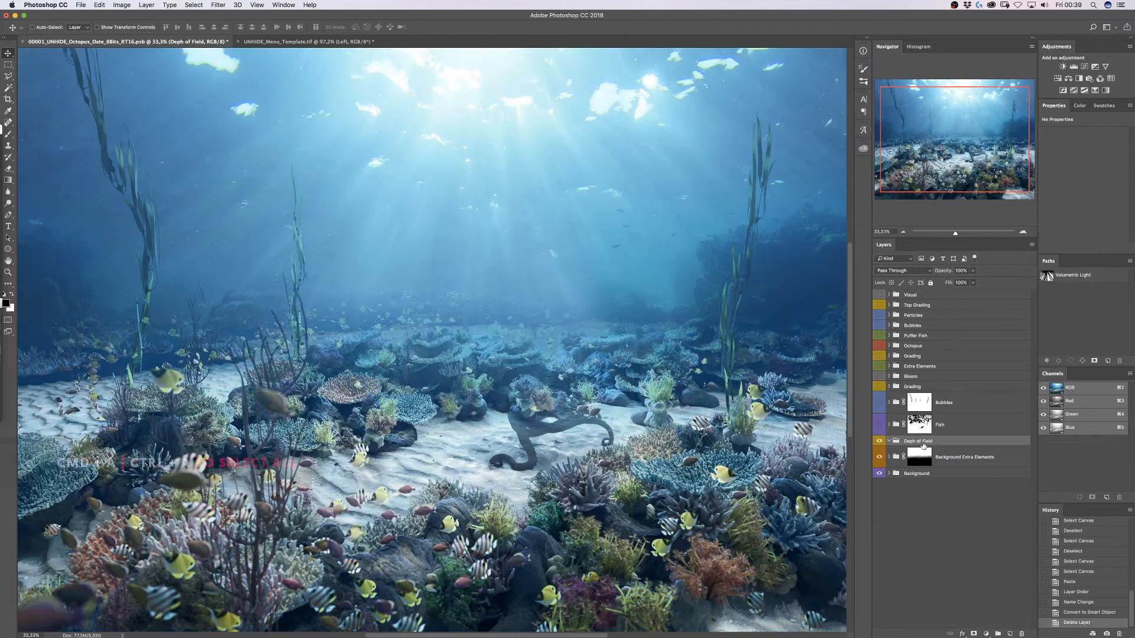
- Paste the merged copy into the depth-of-field group and convert it to a smart object
{"action": "key", "text": "super+a"}
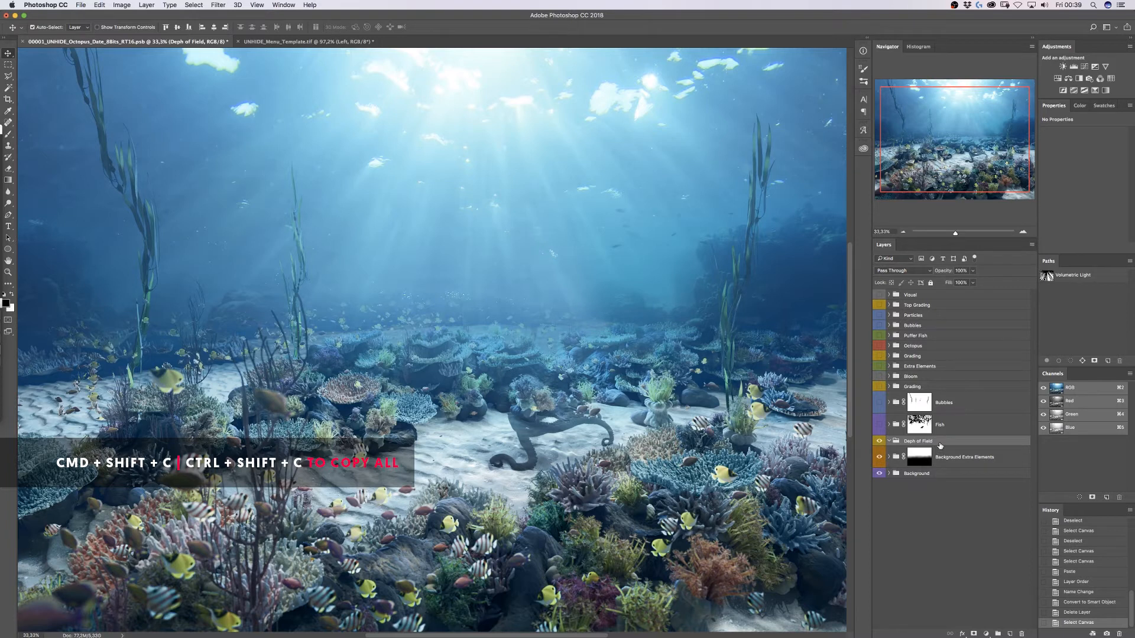
{"action": "key", "text": "super+v"}
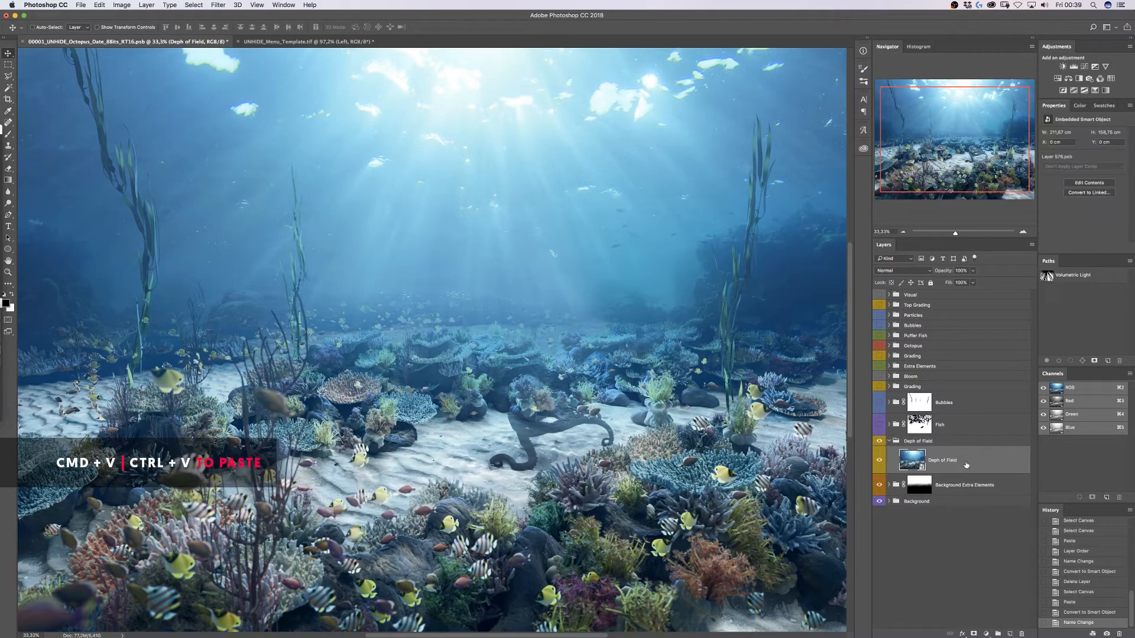
{"action": "right_click", "coordinate": [967, 465]}
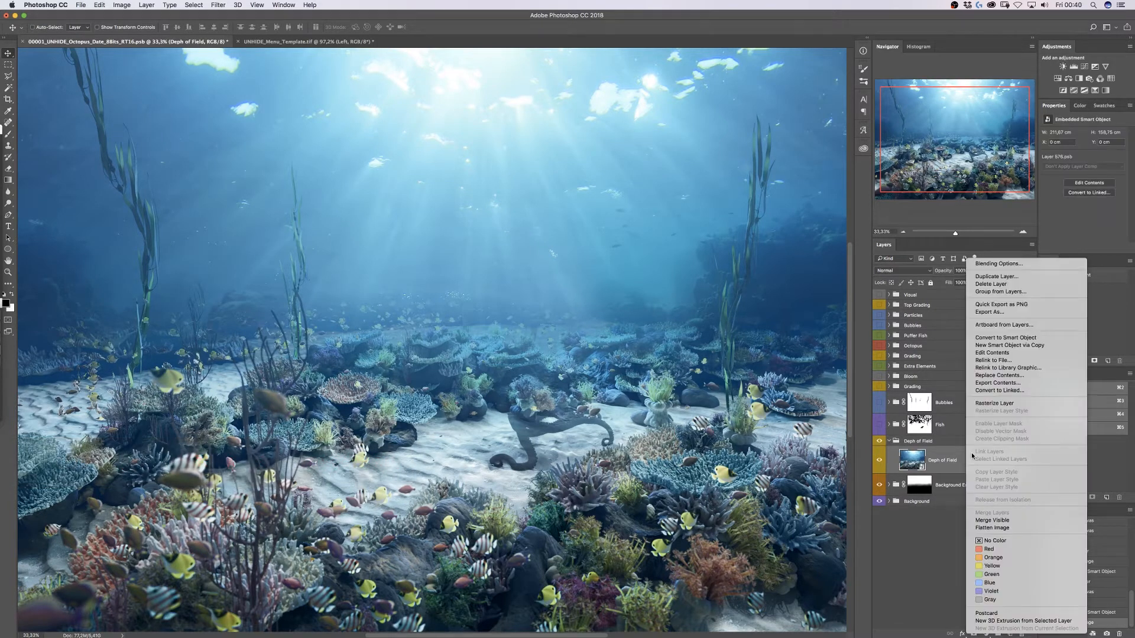
{"action": "left_click", "coordinate": [1007, 338]}
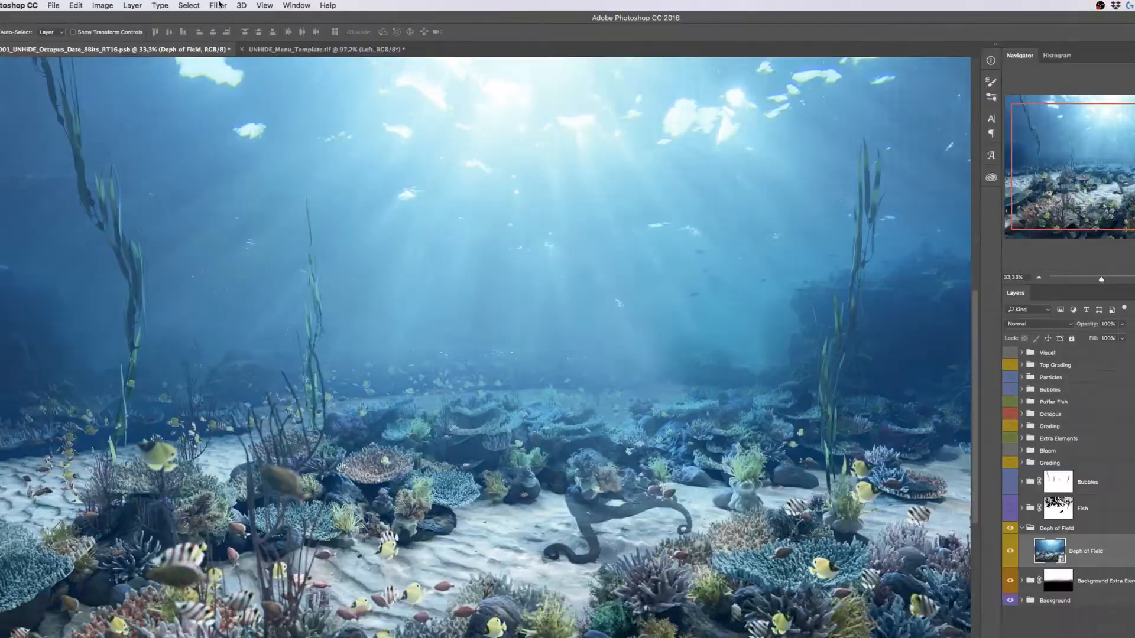
- Apply a Tilt-Shift blur at 14 px with 60% light bokeh and 43% bokeh colour
{"action": "left_click", "coordinate": [218, 6]}
{"action": "mouse_move", "coordinate": [296, 119]}
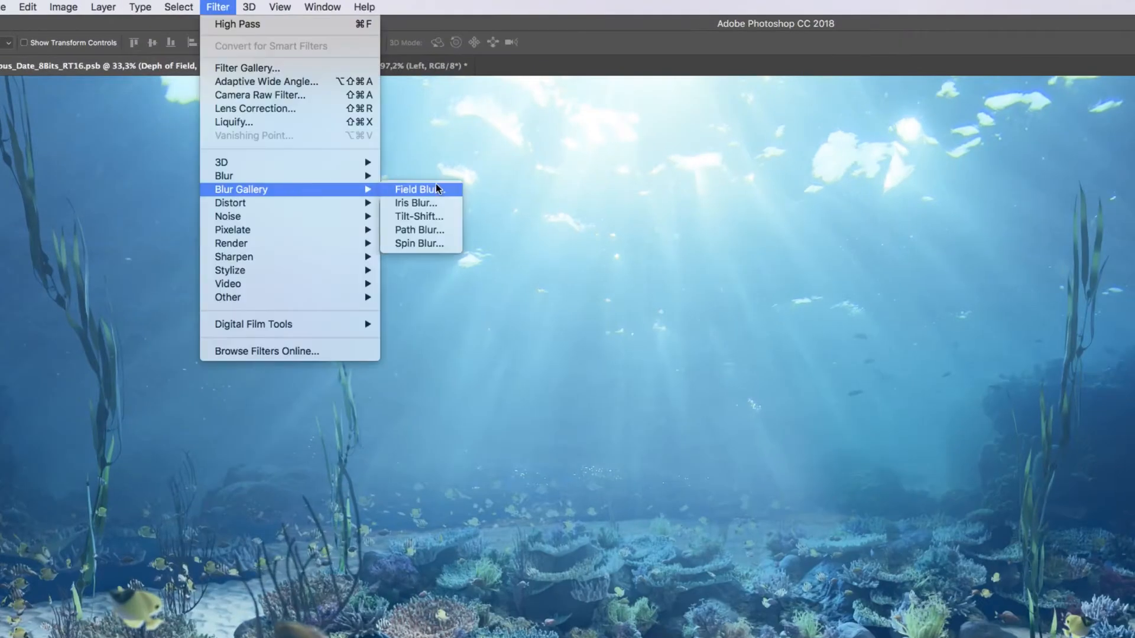
{"action": "left_click", "coordinate": [430, 219]}
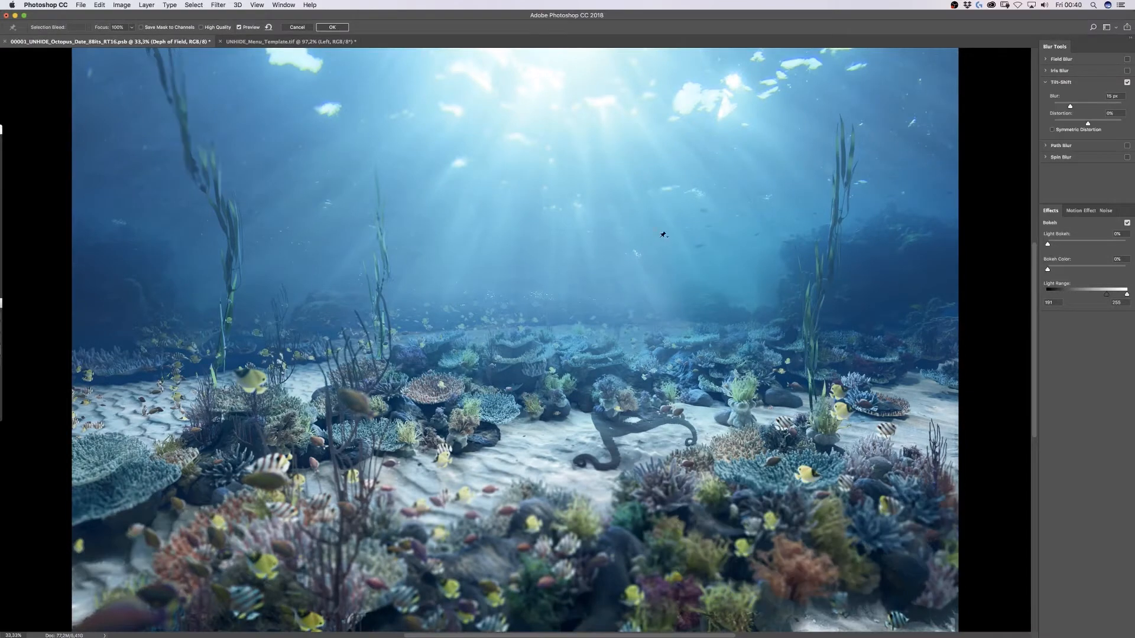
{"action": "left_click_drag", "start_coordinate": [1080, 105], "coordinate": [1111, 120]}
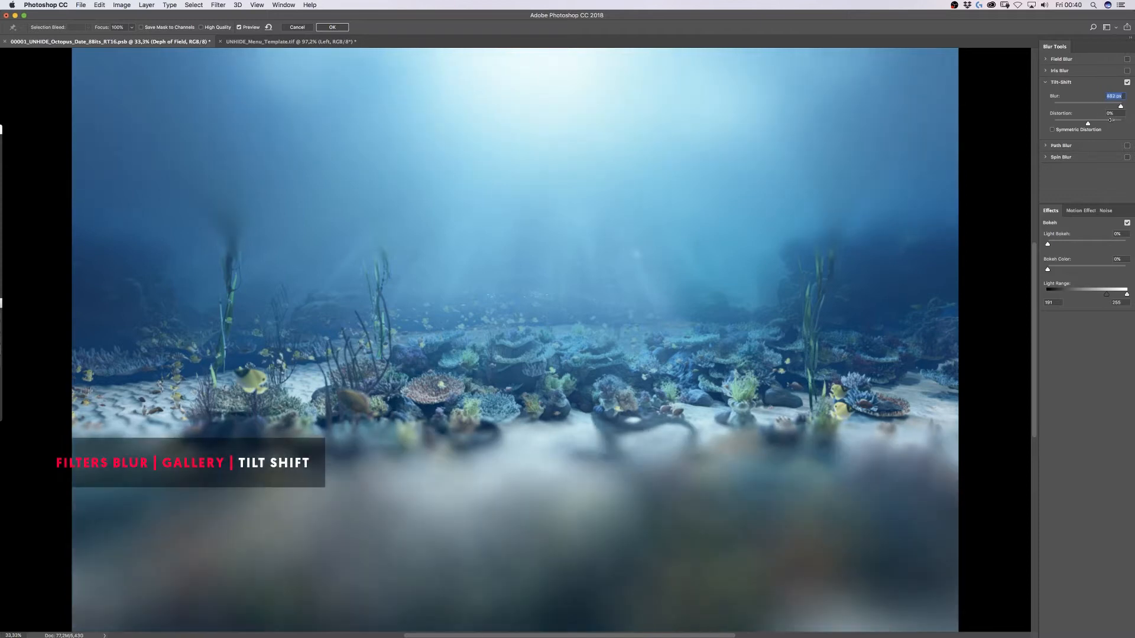
{"action": "left_click_drag", "start_coordinate": [1084, 244], "coordinate": [1094, 242]}
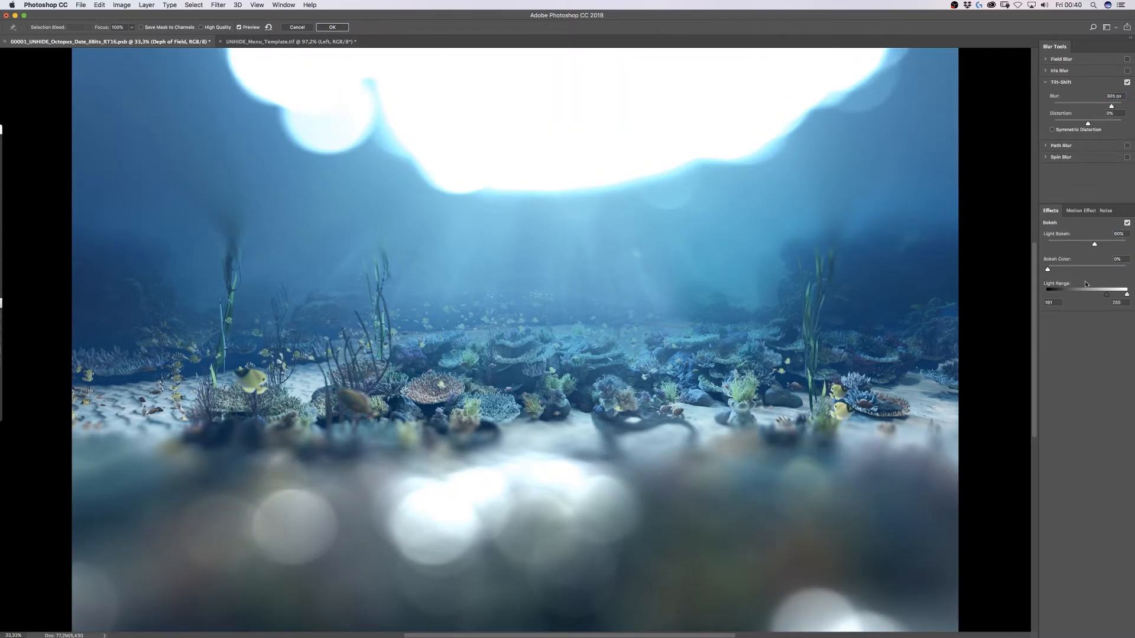
{"action": "left_click_drag", "start_coordinate": [1088, 266], "coordinate": [1108, 293]}
{"action": "left_click_drag", "start_coordinate": [1097, 104], "coordinate": [1074, 104]}
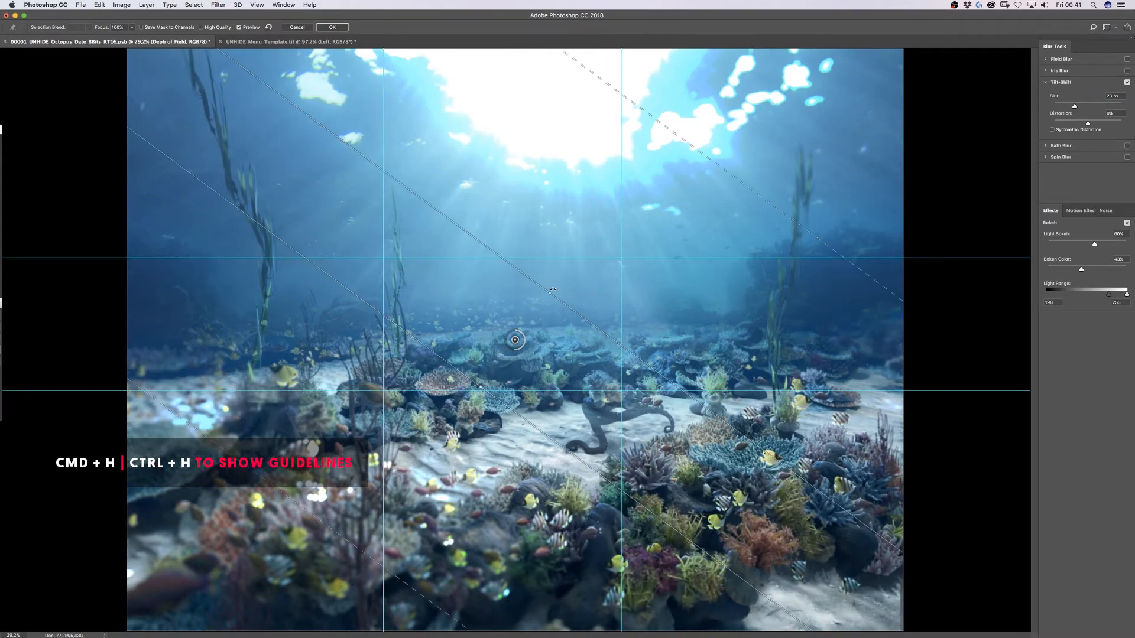
- Rotate the focus band horizontal, lower light bokeh to 40%, and move the upper transition edge
{"action": "left_click_drag", "start_coordinate": [596, 342], "coordinate": [599, 327]}
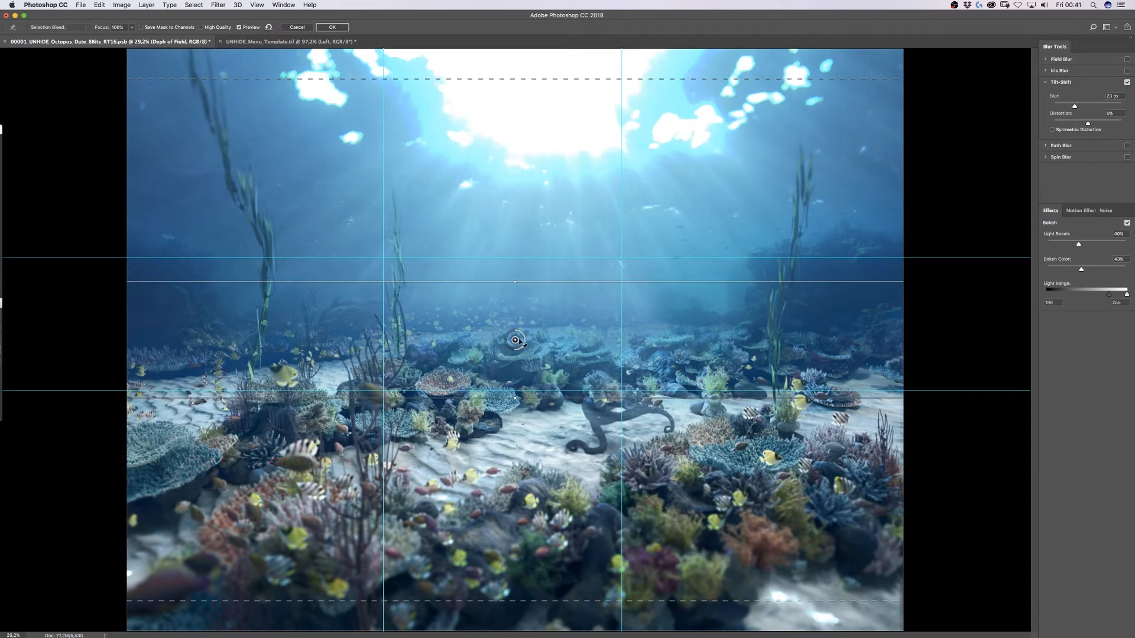
{"action": "left_click_drag", "start_coordinate": [515, 339], "coordinate": [527, 425]}
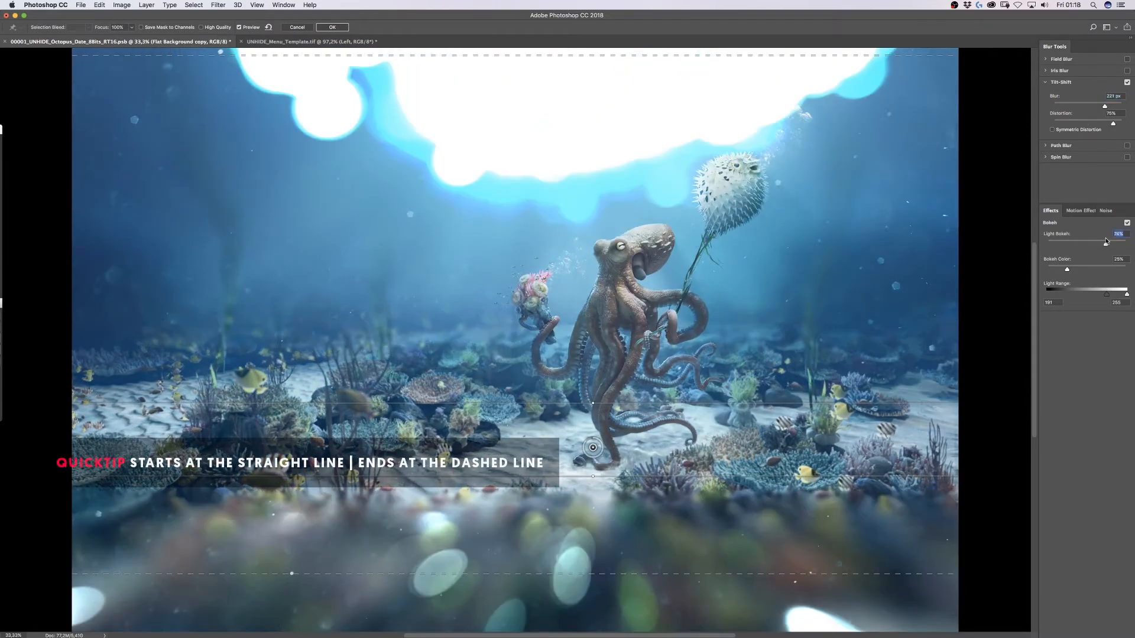
{"action": "left_click_drag", "start_coordinate": [621, 55], "coordinate": [601, 360]}
{"action": "key", "text": "super+minus"}
{"action": "key", "text": "super+minus"}
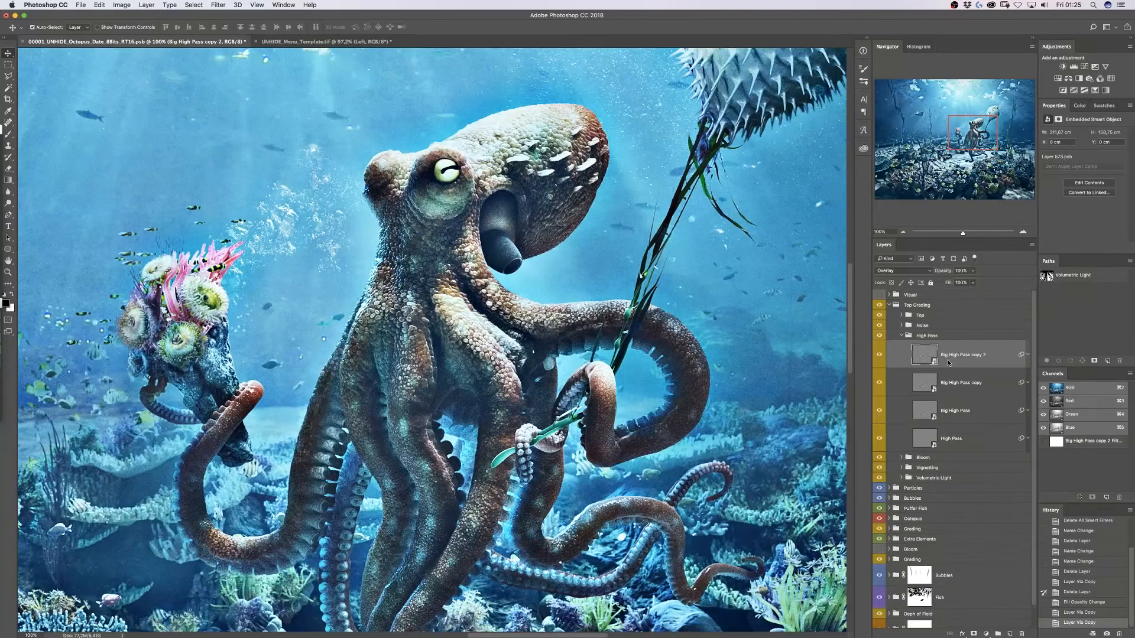
{"action": "key", "text": "super+j"}
{"action": "key", "text": "super+j"}
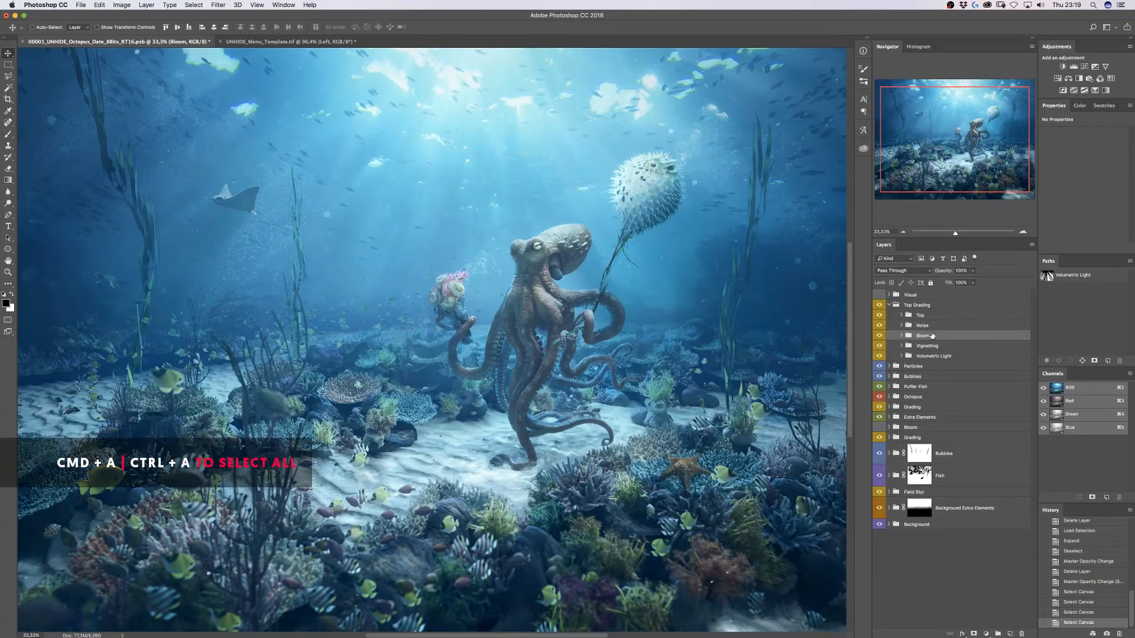
- Paste the merged image as a smart object named High Pass blended as Overlay
{"action": "key", "text": "super+a"}
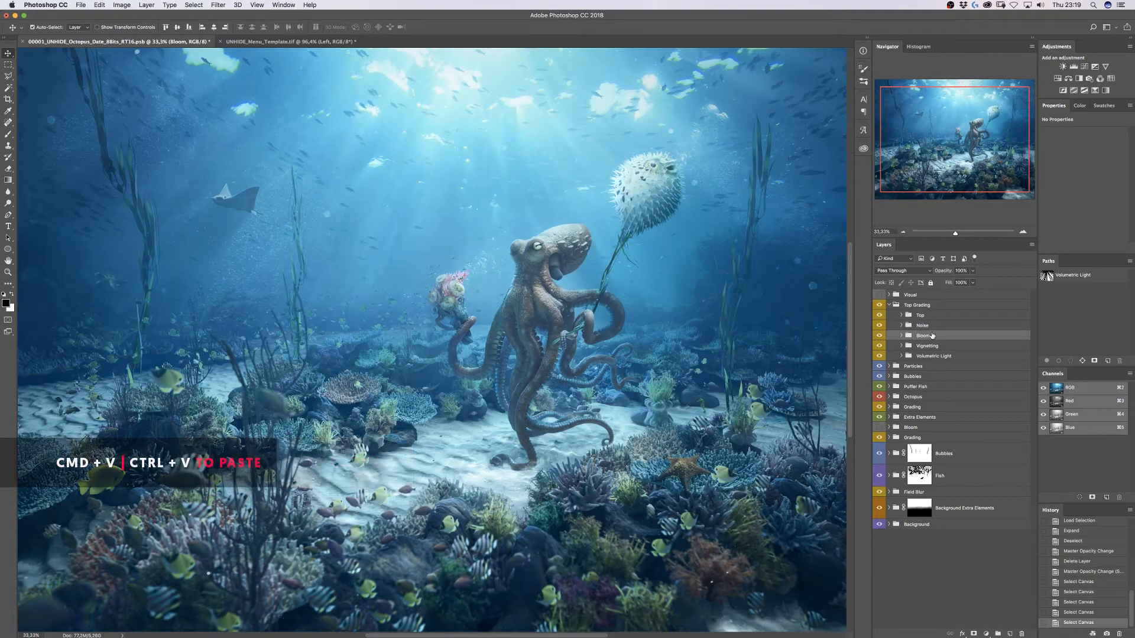
{"action": "key", "text": "super+v"}
{"action": "right_click", "coordinate": [962, 344]}
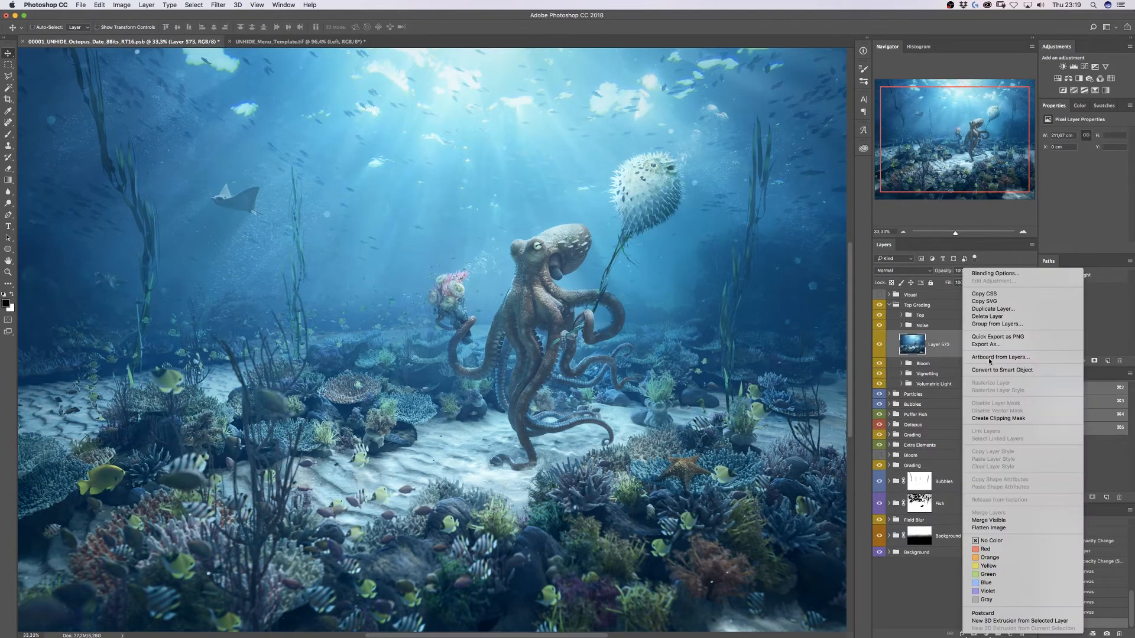
{"action": "left_click", "coordinate": [999, 371]}
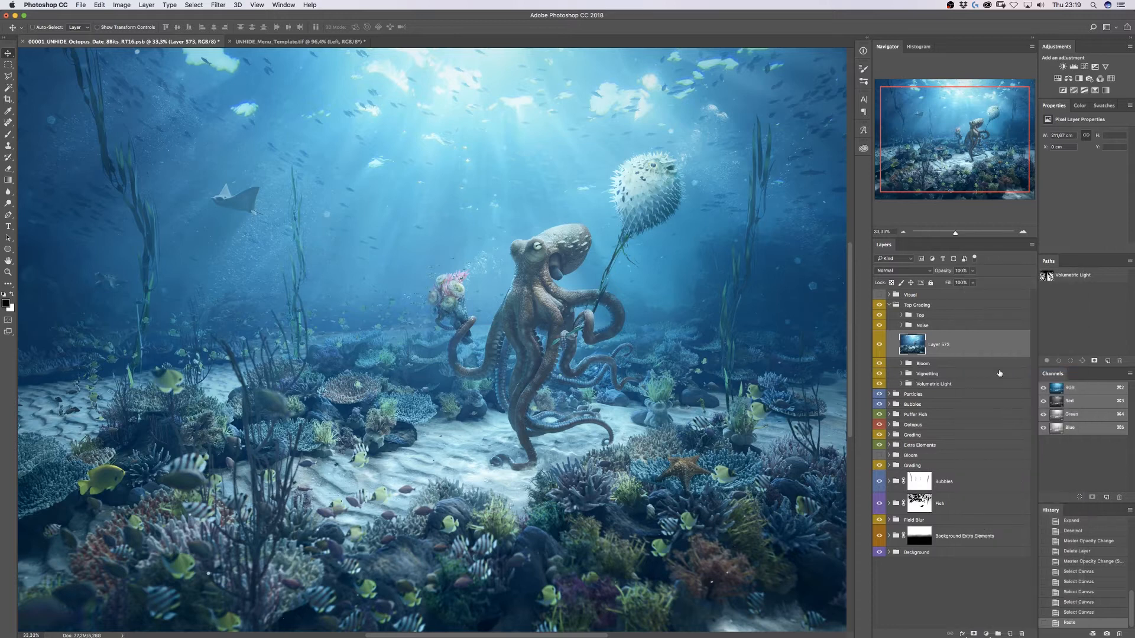
{"action": "type", "text": "High Pass"}
{"action": "key", "text": "Return"}
{"action": "left_click", "coordinate": [897, 270]}
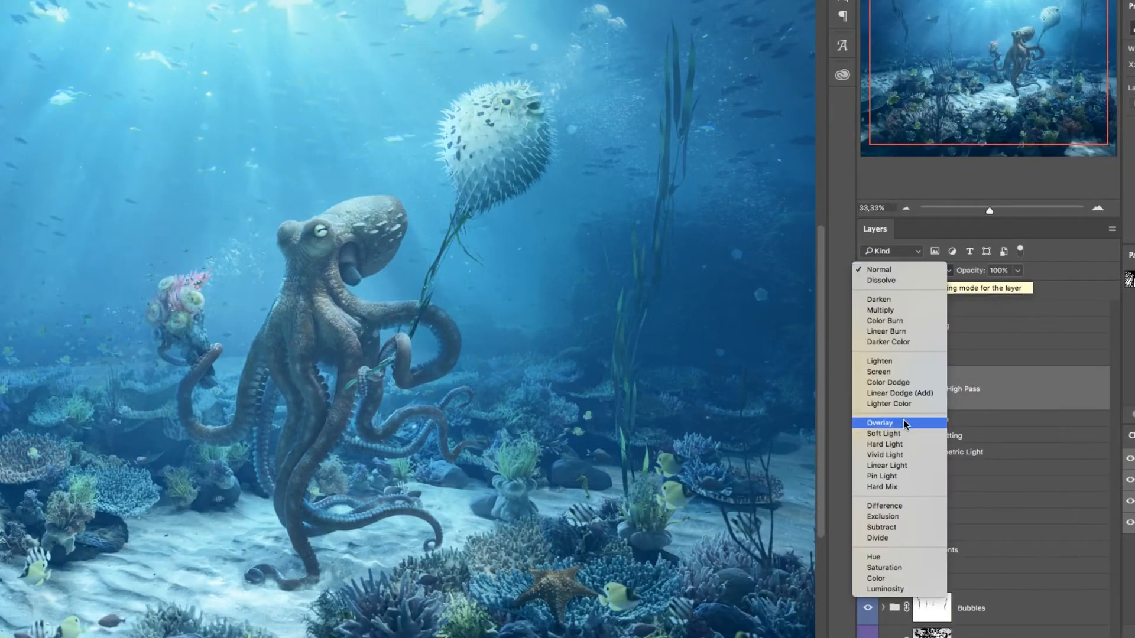
{"action": "left_click", "coordinate": [902, 366]}
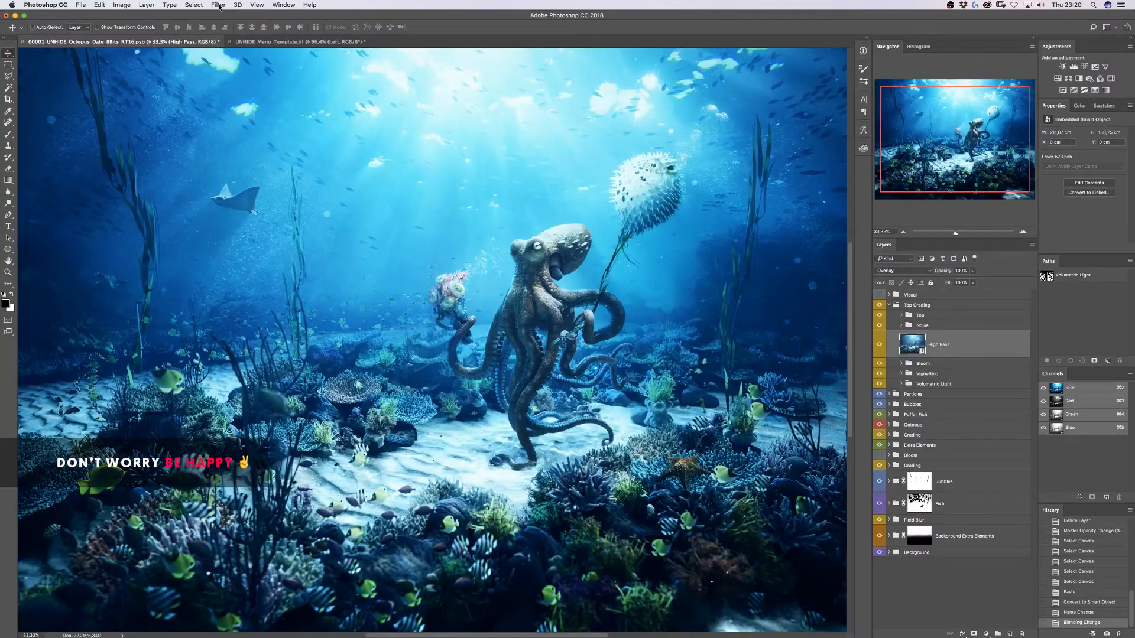
- Apply a High Pass filter with a 5-pixel radius to the layer
{"action": "left_click", "coordinate": [218, 4]}
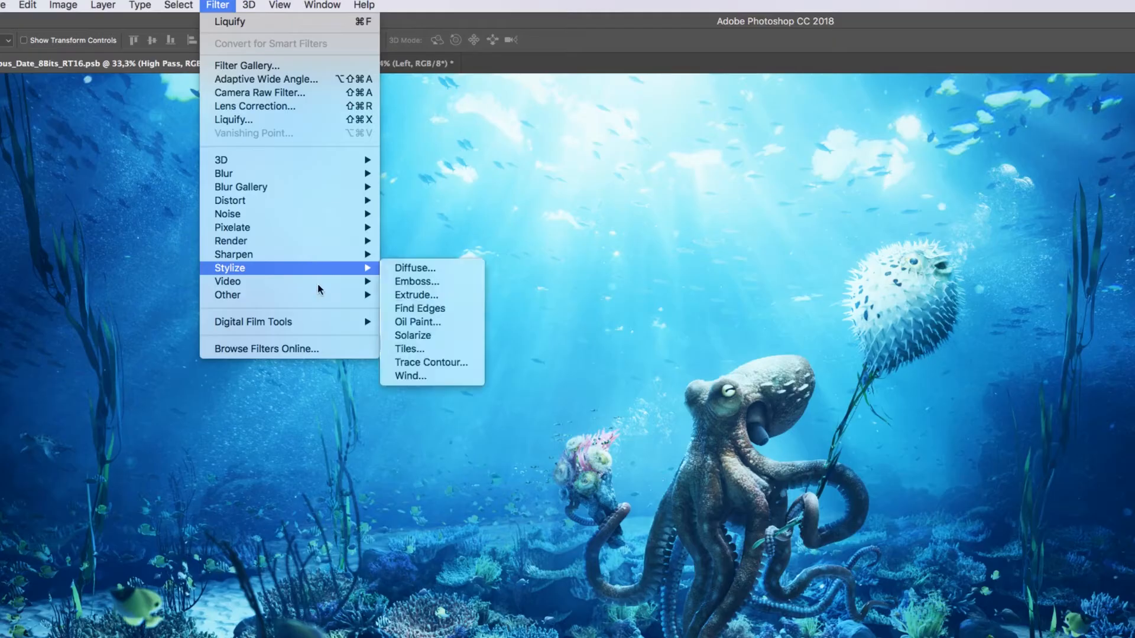
{"action": "mouse_move", "coordinate": [259, 186]}
{"action": "left_click", "coordinate": [421, 308]}
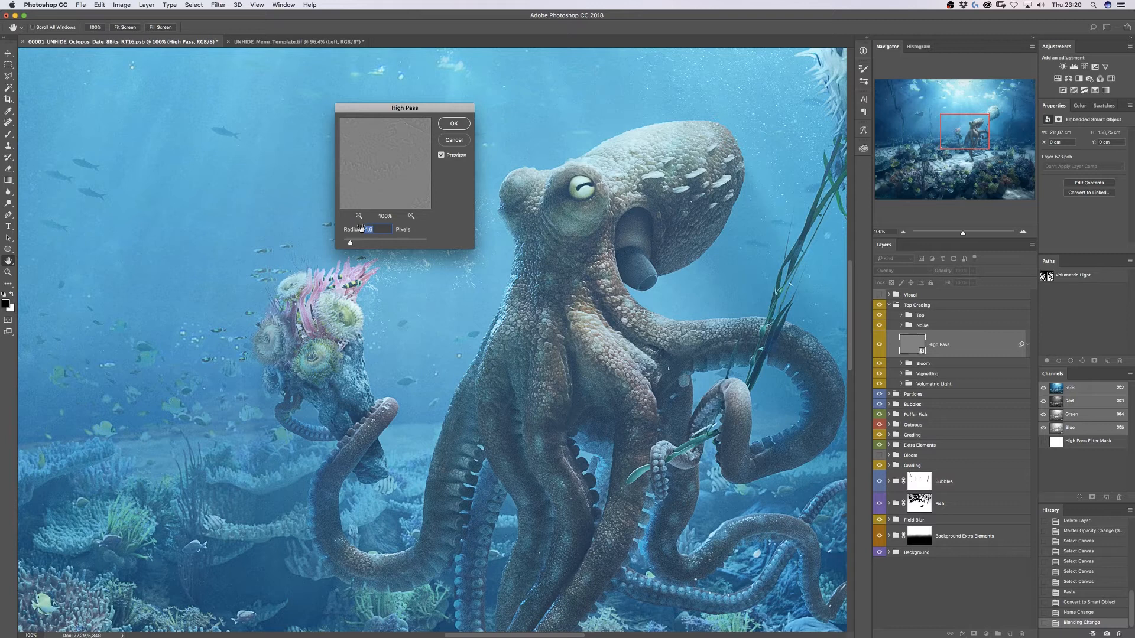
{"action": "type", "text": "2"}
{"action": "key", "text": "super+a"}
{"action": "type", "text": "5"}
{"action": "key", "text": "super+a"}
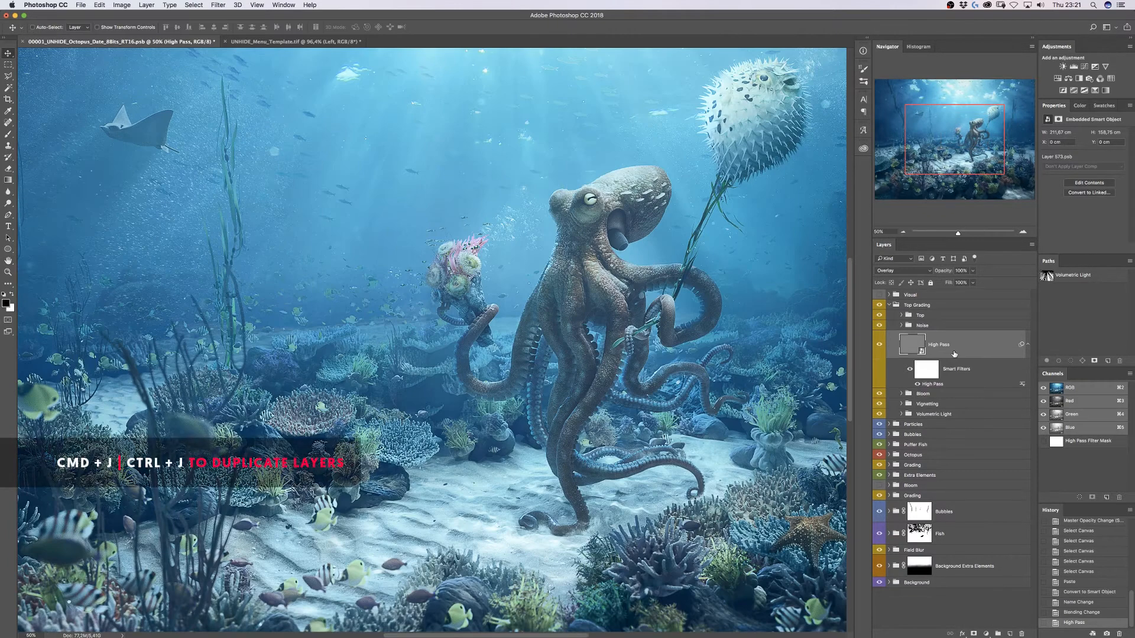
- Duplicate the High Pass layer and rename the copy Big High Pass
{"action": "key", "text": "super+j"}
{"action": "double_click", "coordinate": [946, 345]}
{"action": "type", "text": "Blo"}
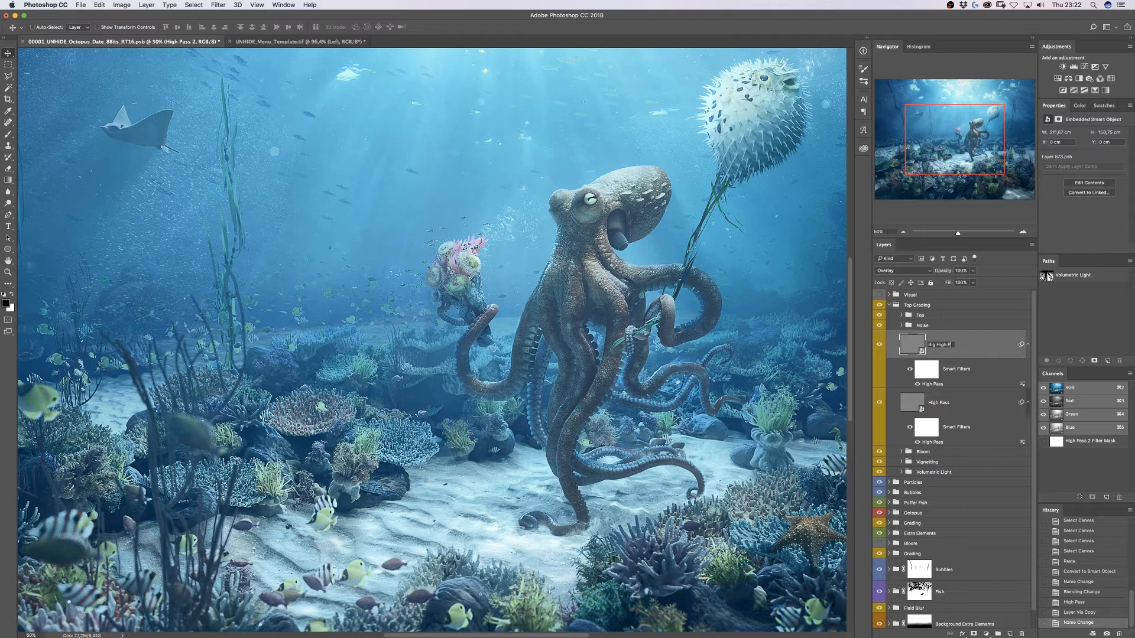
{"action": "type", "text": " High Pass"}
{"action": "key", "text": "Return"}
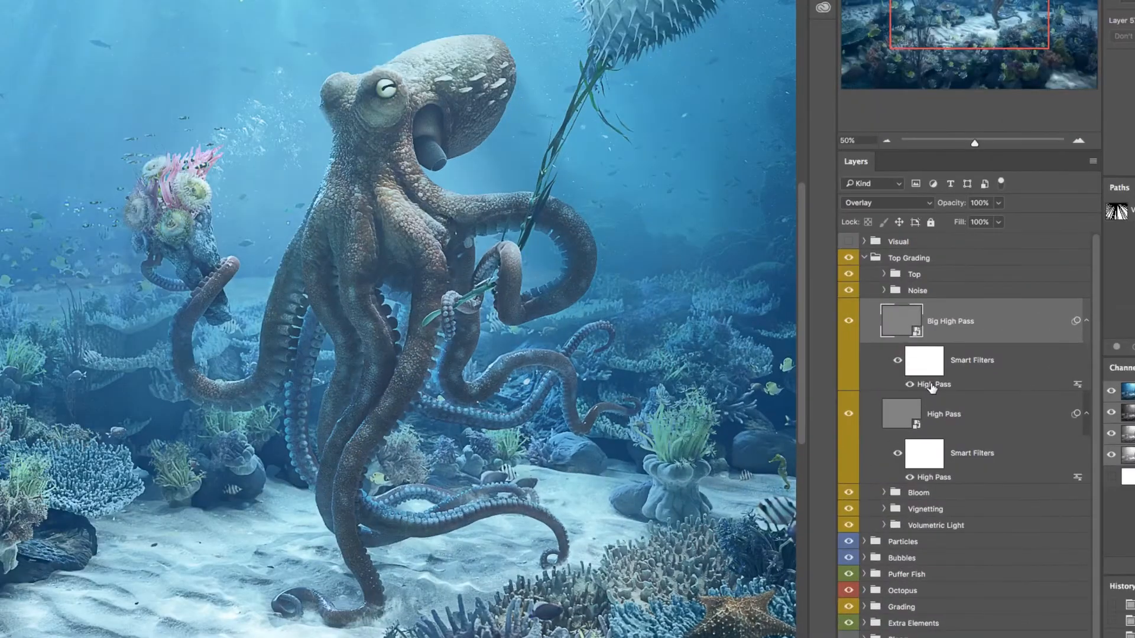
- Raise the copy's High Pass smart filter radius to 50 pixels
{"action": "double_click", "coordinate": [933, 384]}
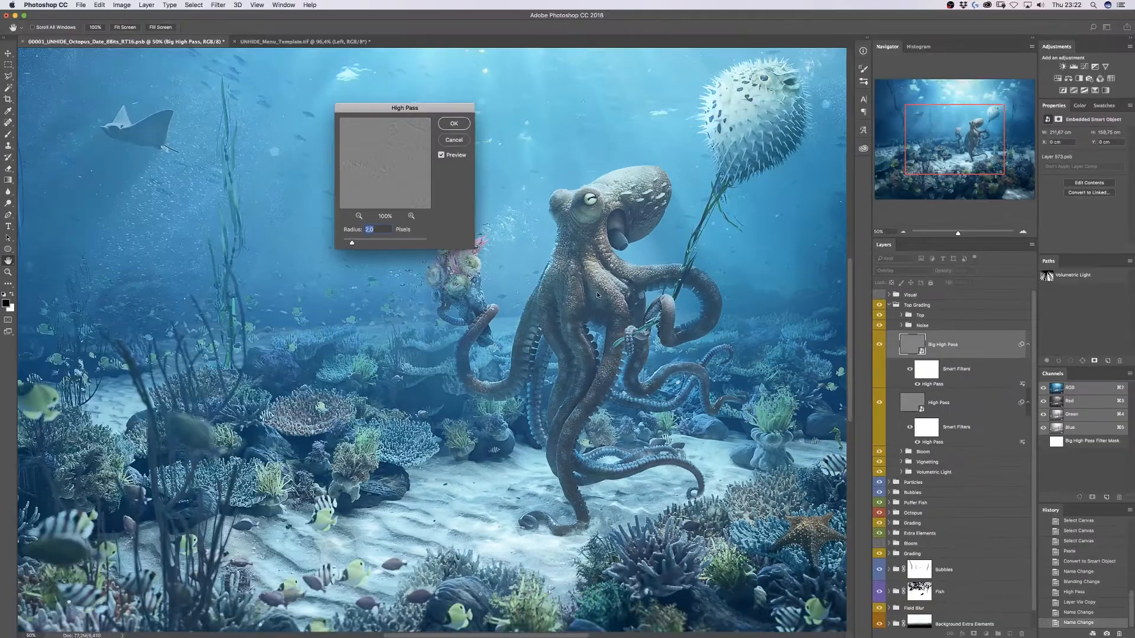
{"action": "type", "text": "50"}
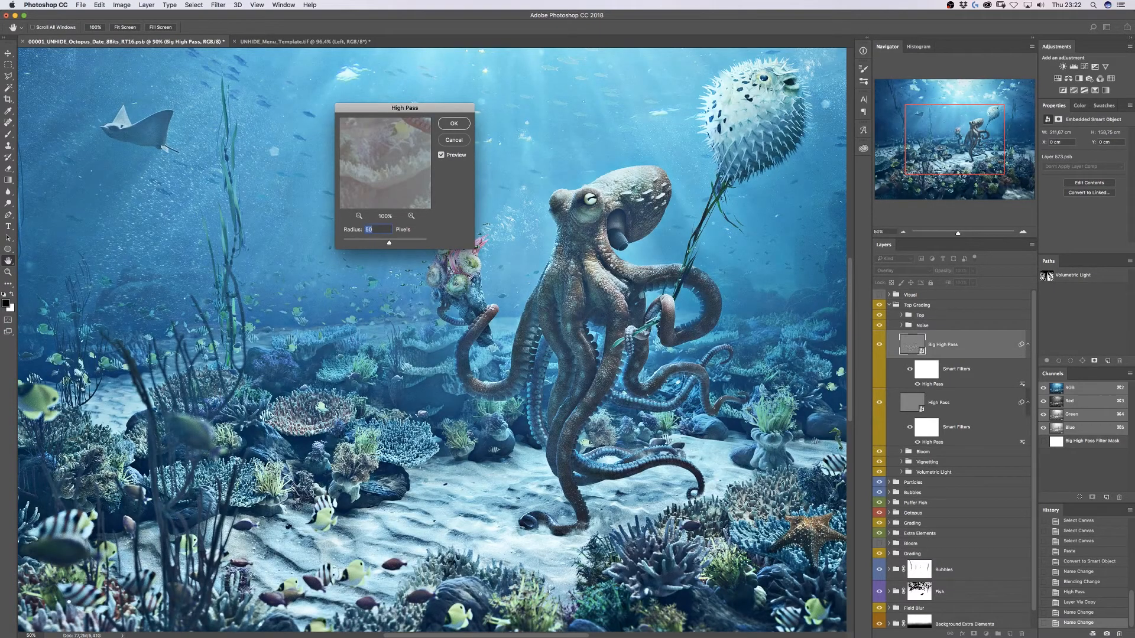
{"action": "key", "text": "super+a"}
{"action": "type", "text": "50"}
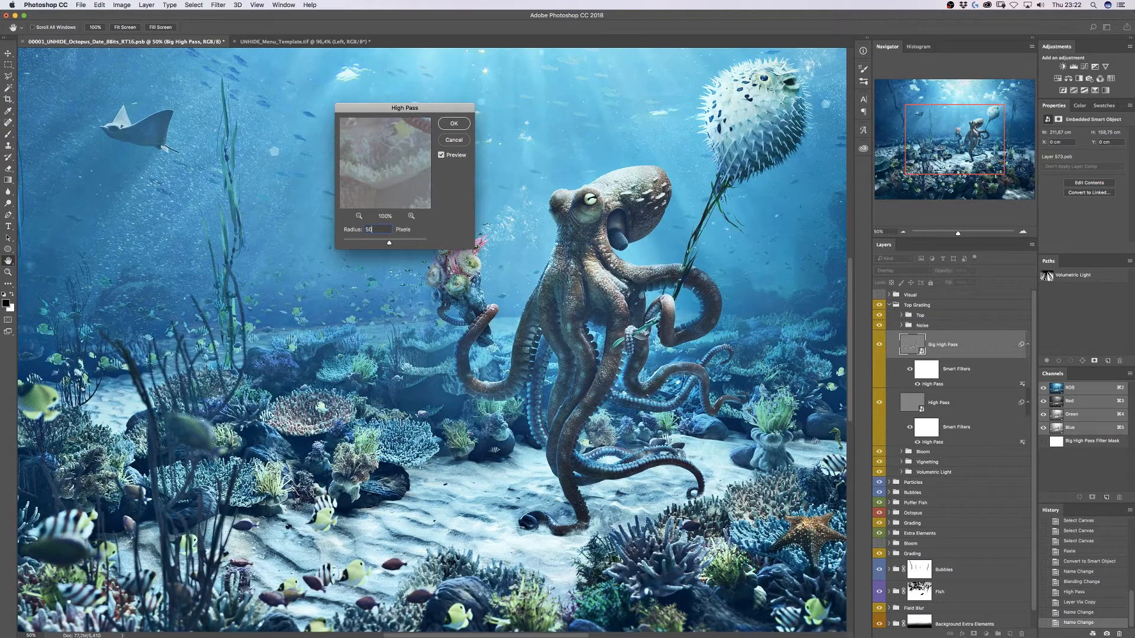
{"action": "key", "text": "Return"}
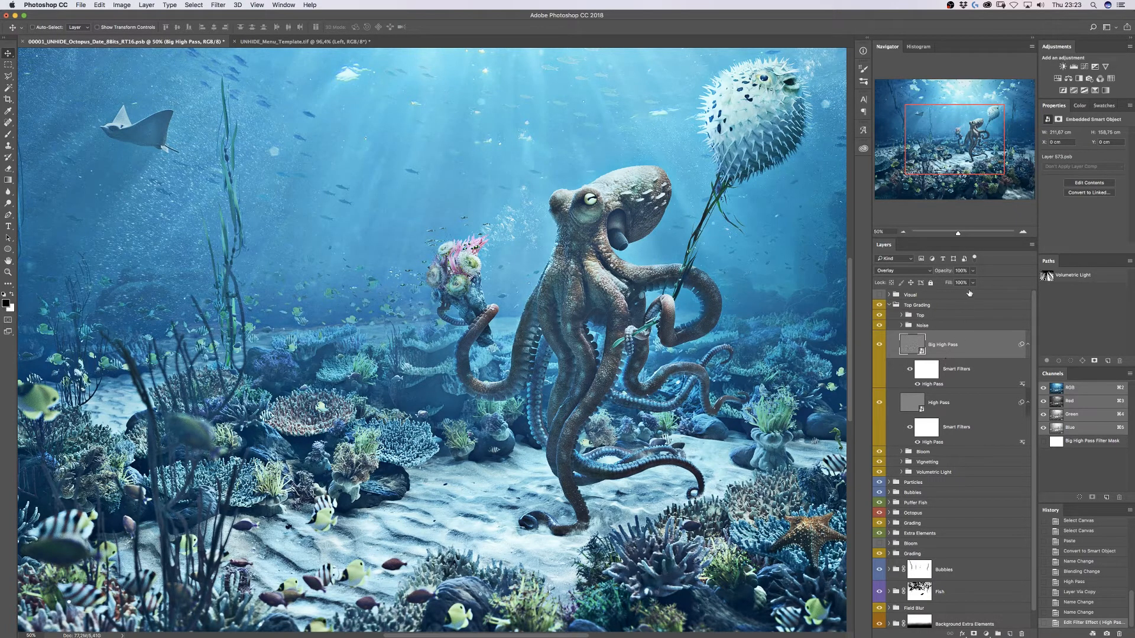
- Try a 25% fill on Big High Pass, hiding and restoring the layer to compare
{"action": "key", "text": "shift+2"}
{"action": "key", "text": "shift+5"}
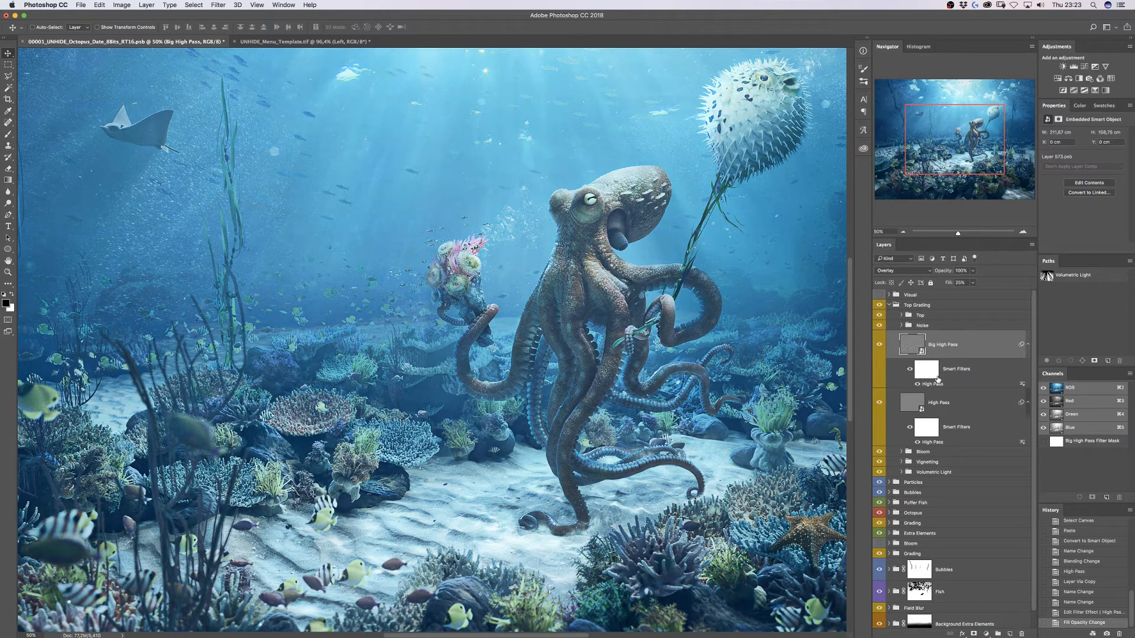
{"action": "key", "text": "Delete"}
{"action": "key", "text": "super+z"}
{"action": "key", "text": "shift+2"}
{"action": "key", "text": "shift+5"}
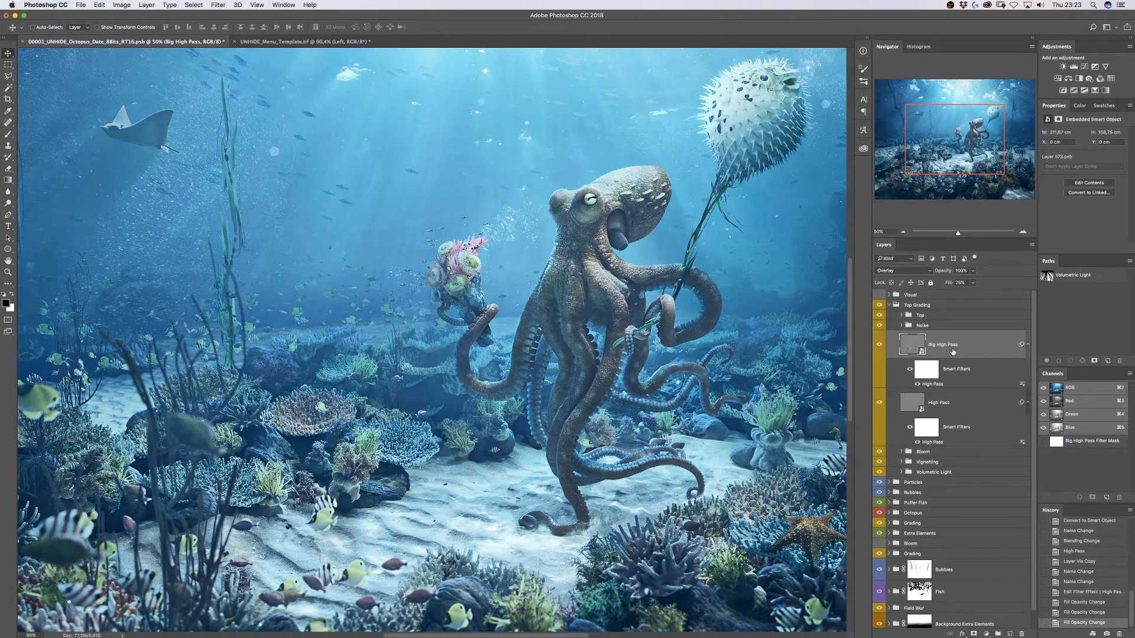
{"action": "key", "text": "super+minus"}
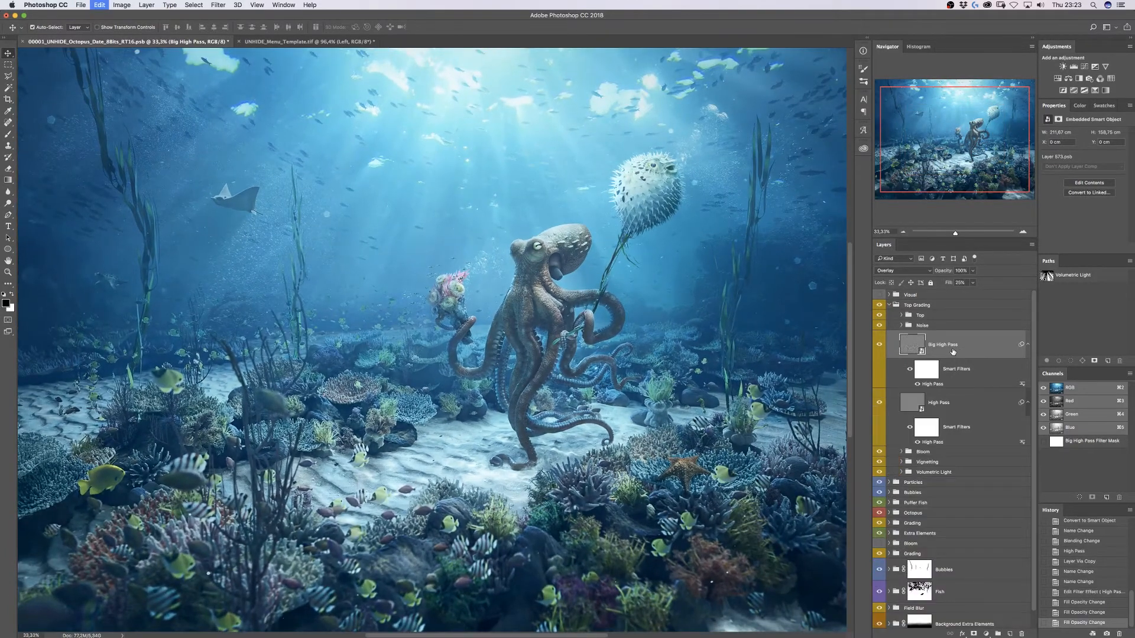
- Settle the Big High Pass fill at 25% and collapse both layers' smart filter lists
{"action": "key", "text": "shift+5"}
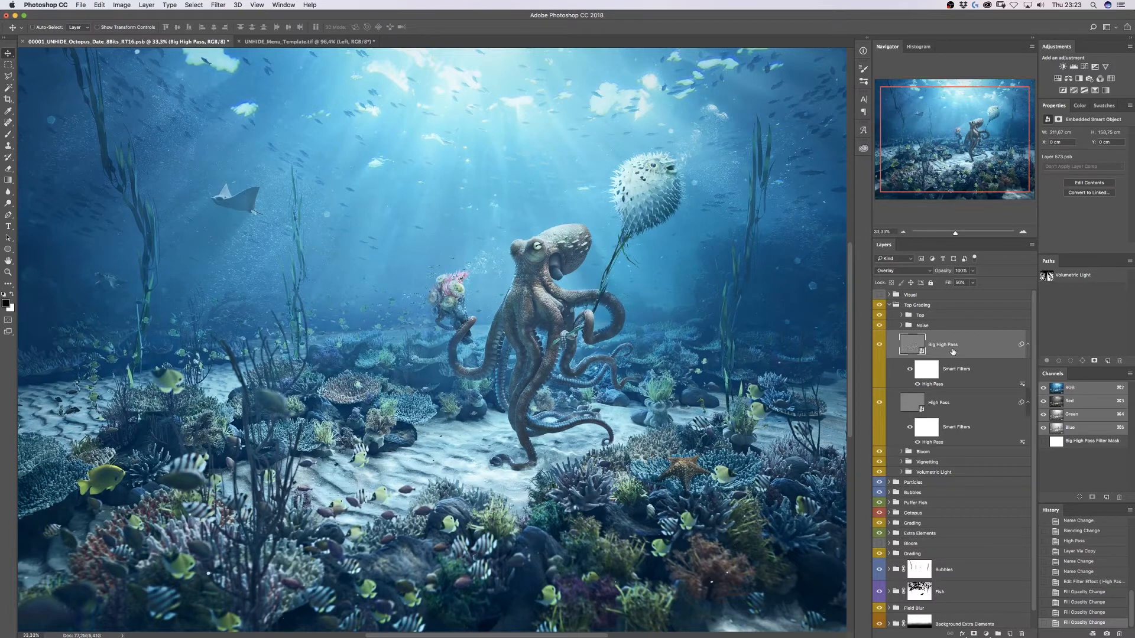
{"action": "key", "text": "Delete"}
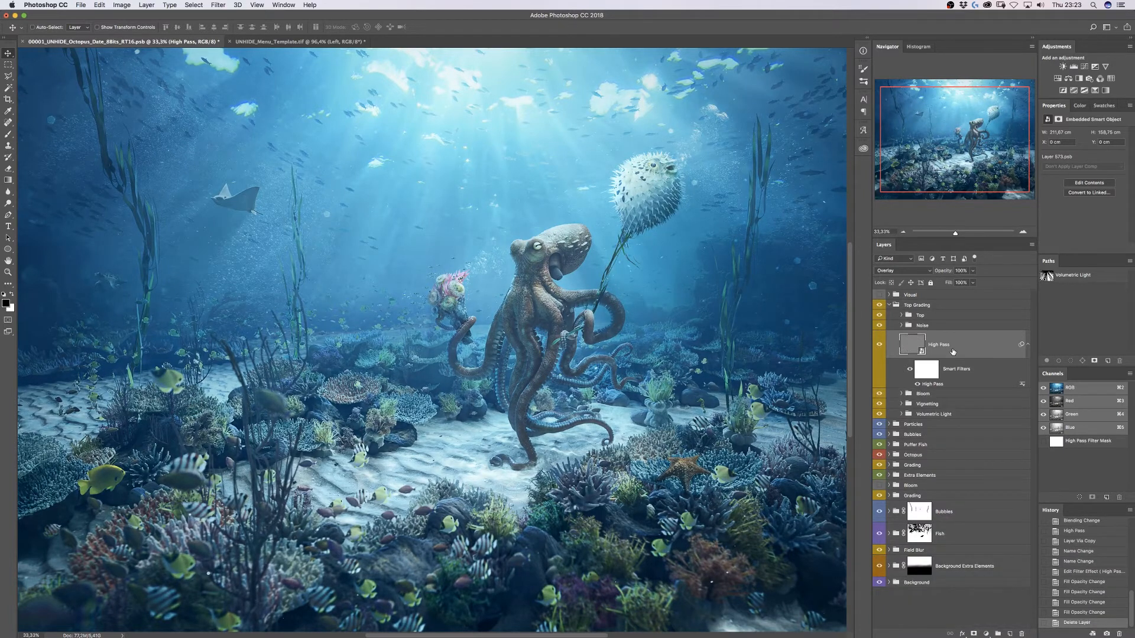
{"action": "key", "text": "super+z"}
{"action": "key", "text": "shift+4"}
{"action": "key", "text": "shift+2"}
{"action": "key", "text": "shift+2"}
{"action": "key", "text": "shift+5"}
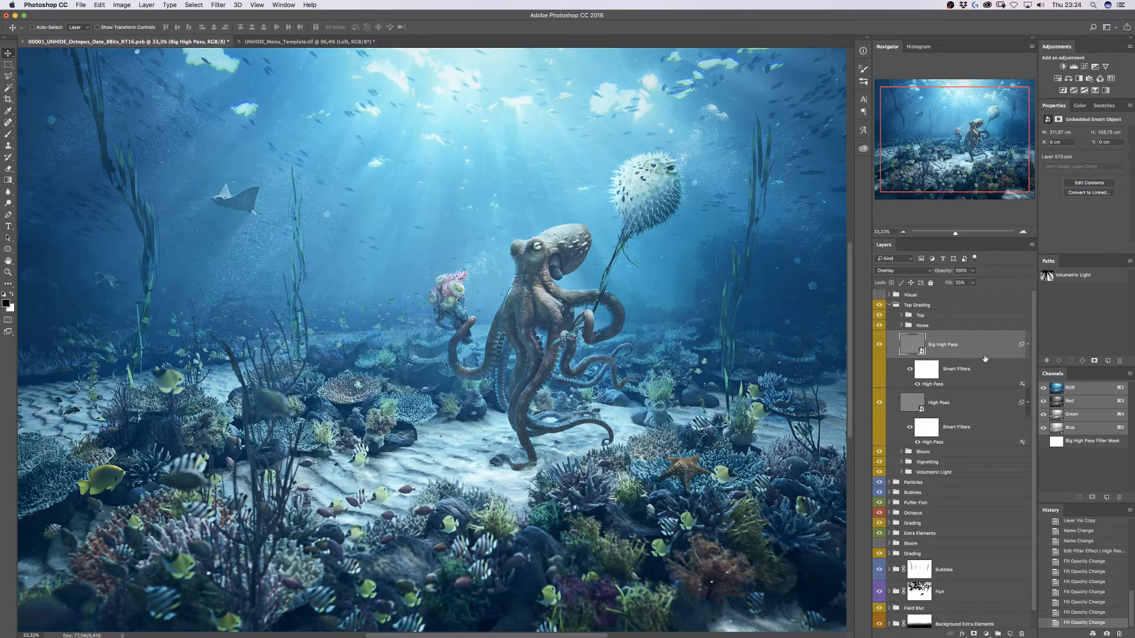
{"action": "left_click", "coordinate": [1028, 345]}
{"action": "left_click", "coordinate": [1027, 373]}
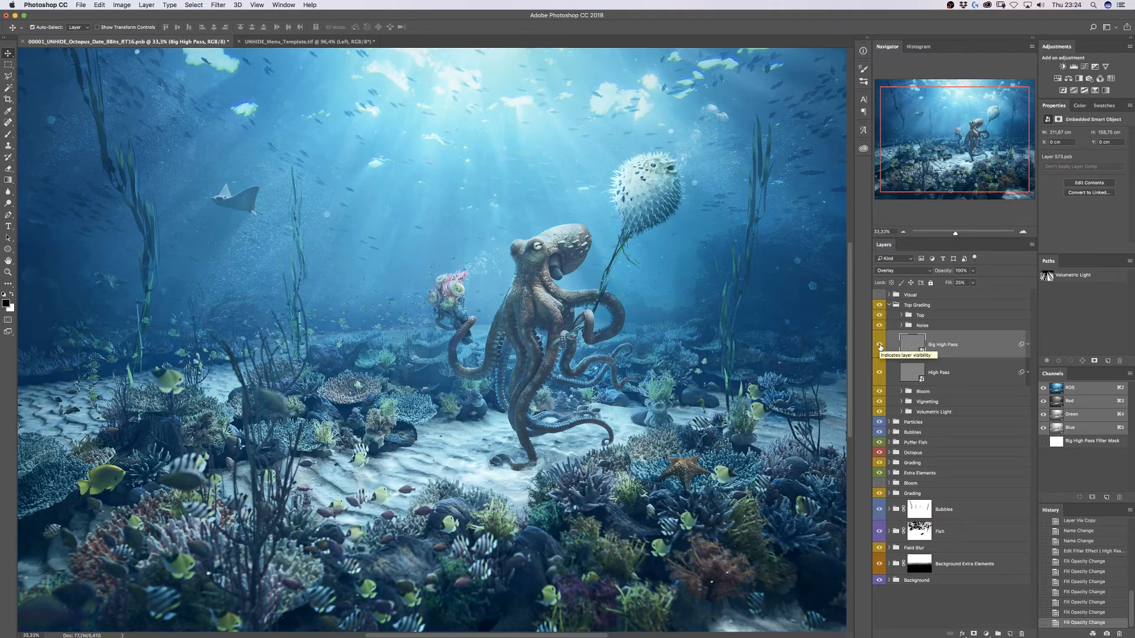
- Paste a fresh merged copy of the image into the High Pass smart object, then save and close it
{"action": "key", "text": "super+a"}
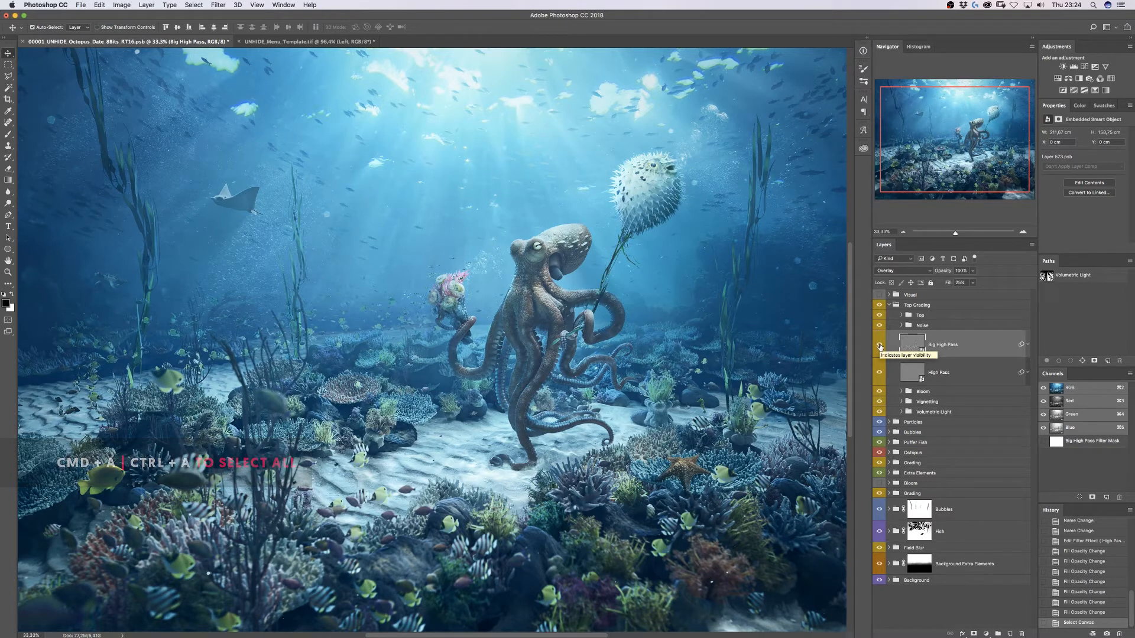
{"action": "key", "text": "super+shift+c"}
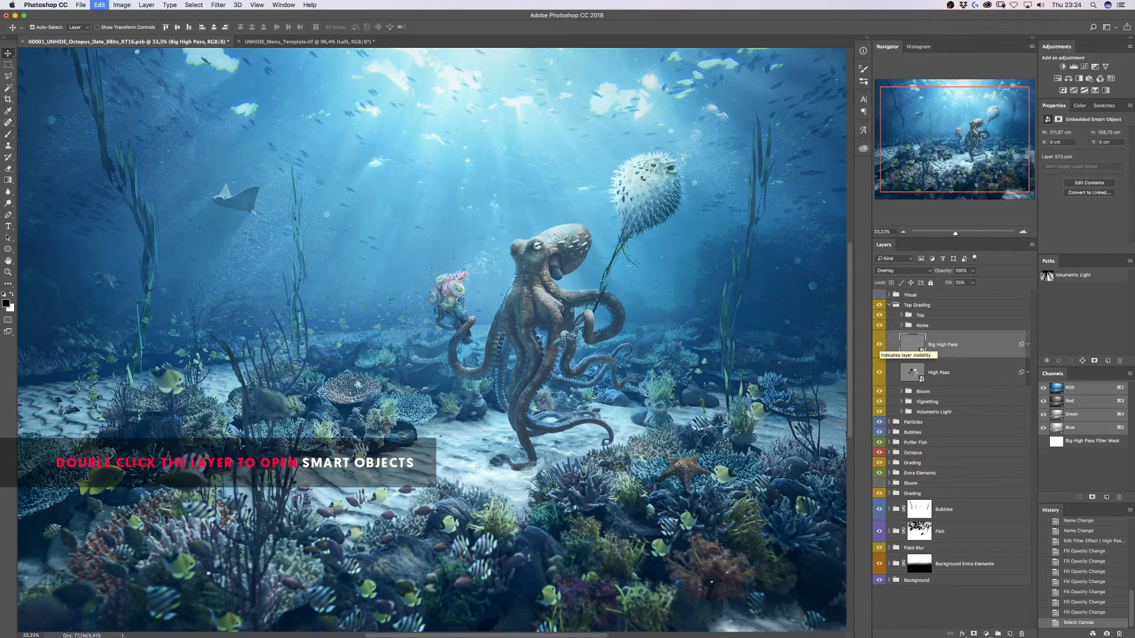
{"action": "double_click", "coordinate": [913, 373]}
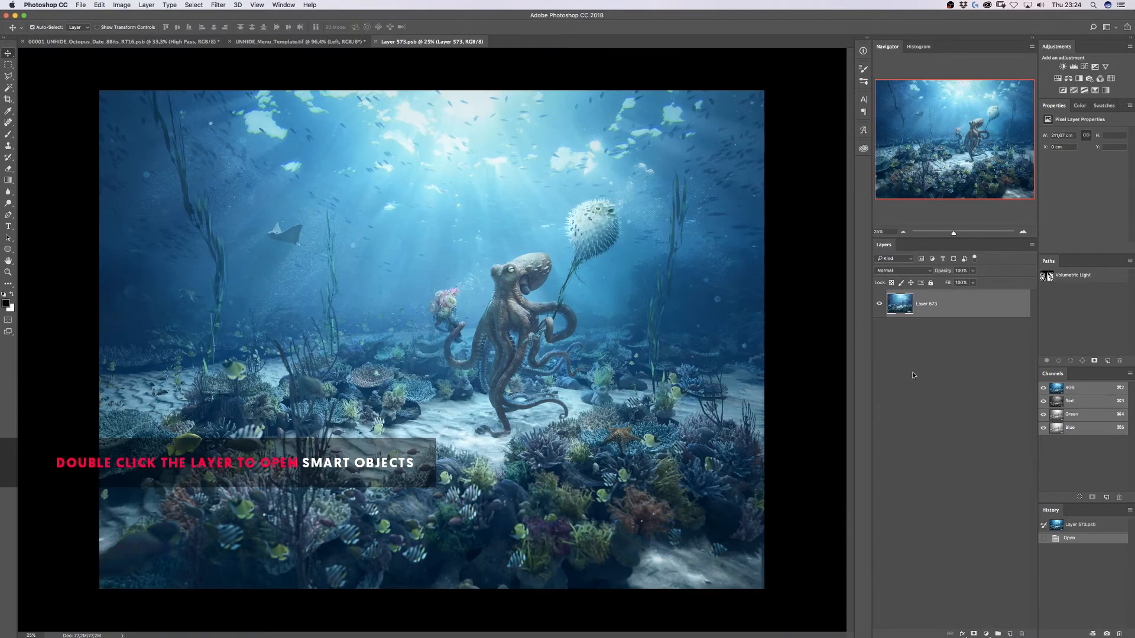
{"action": "key", "text": "super+v"}
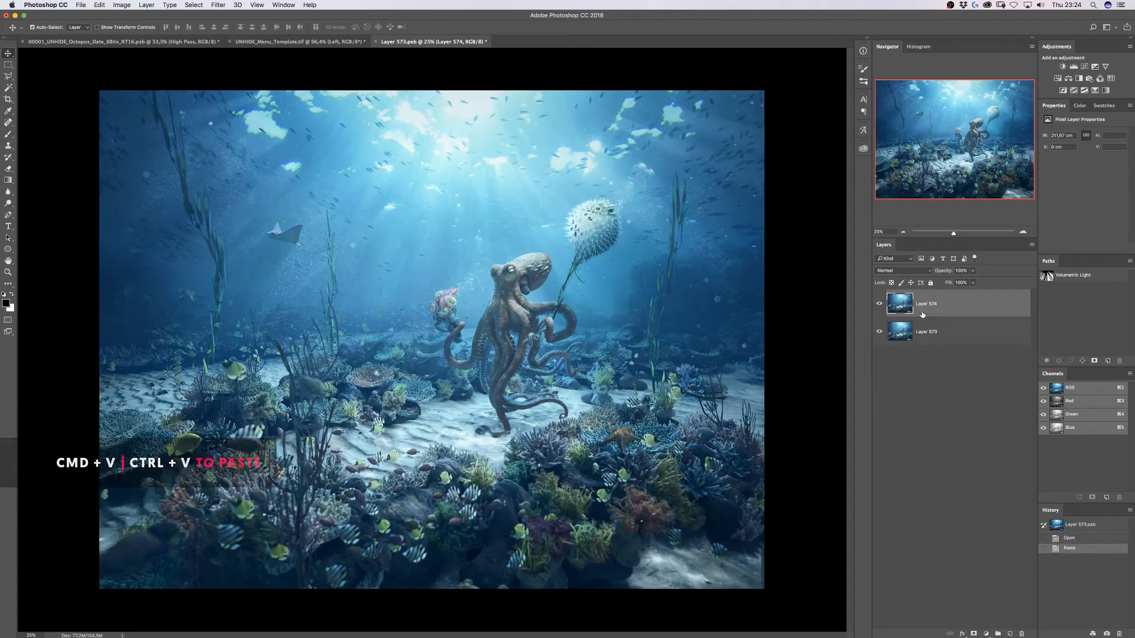
{"action": "key", "text": "super+w"}
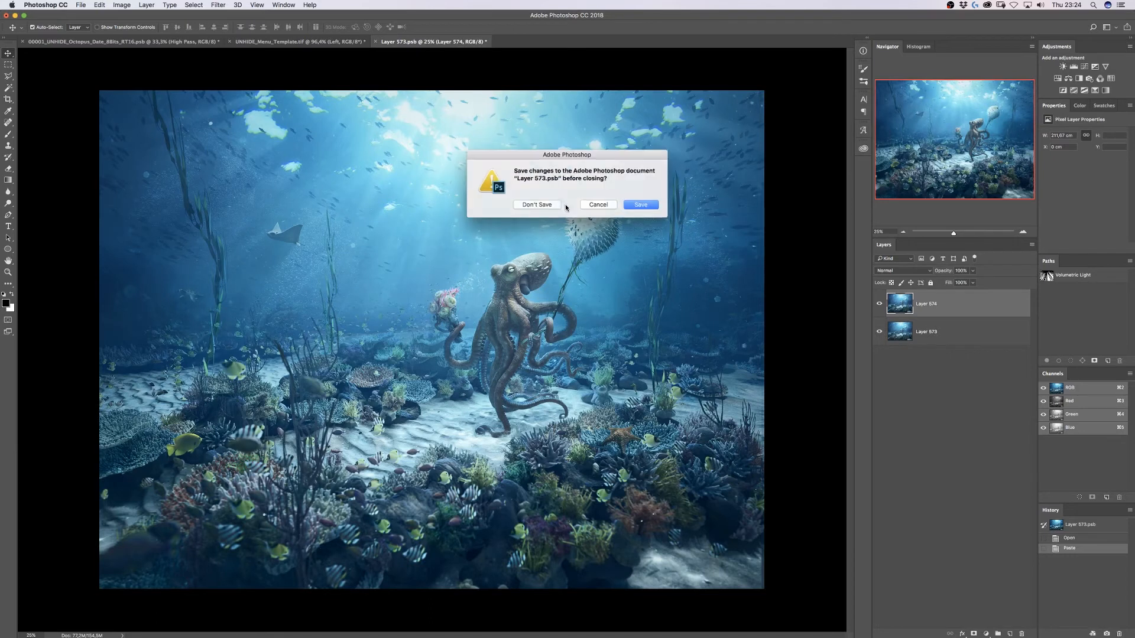
{"action": "left_click", "coordinate": [642, 206]}
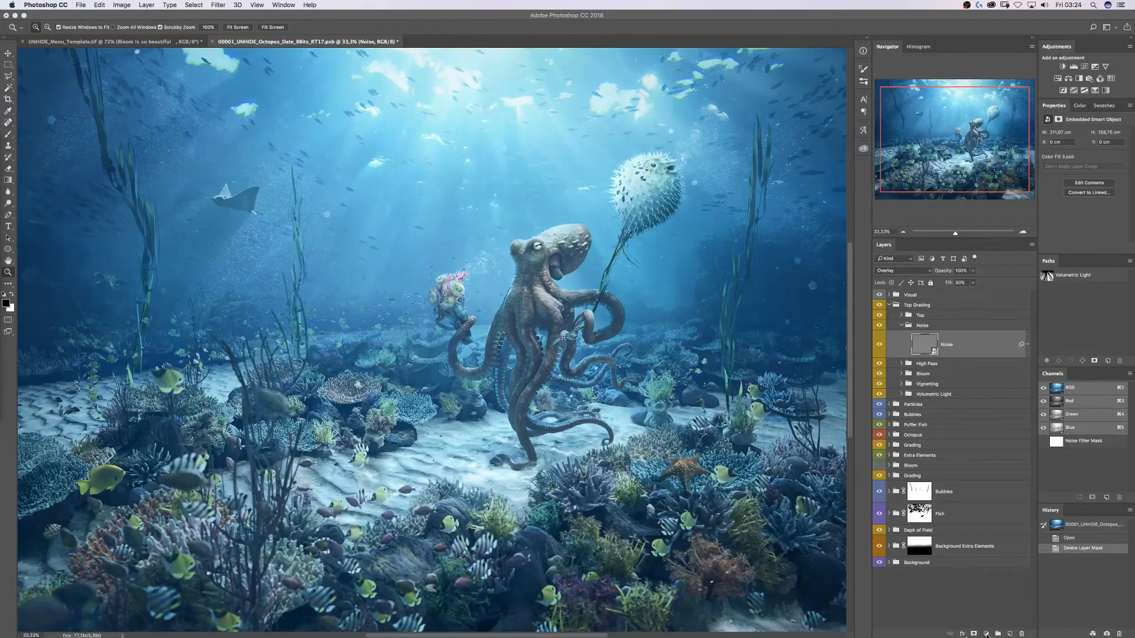
{"action": "left_click", "coordinate": [986, 634]}
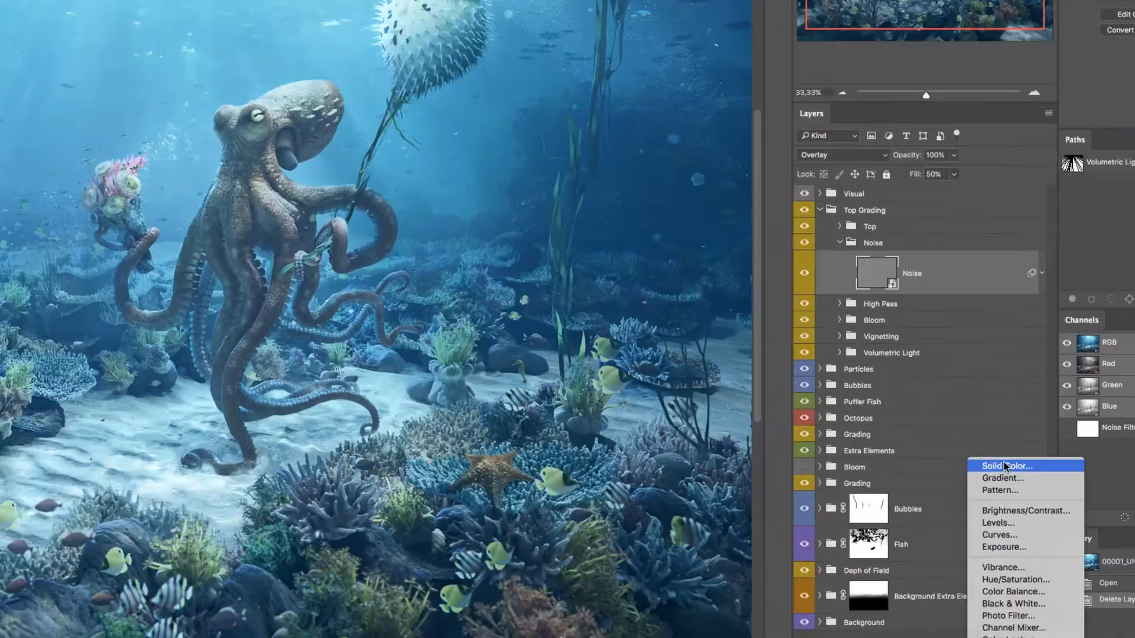
- Create a 50% grey solid colour fill, convert it to a smart object and blend it as Overlay
{"action": "left_click", "coordinate": [1005, 465]}
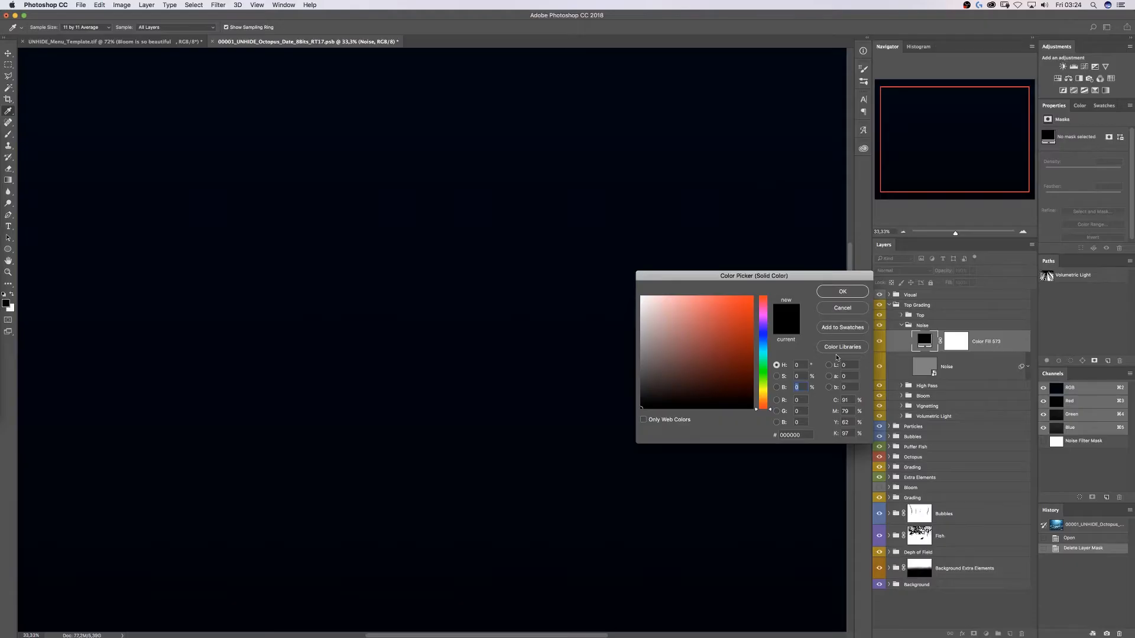
{"action": "type", "text": "50"}
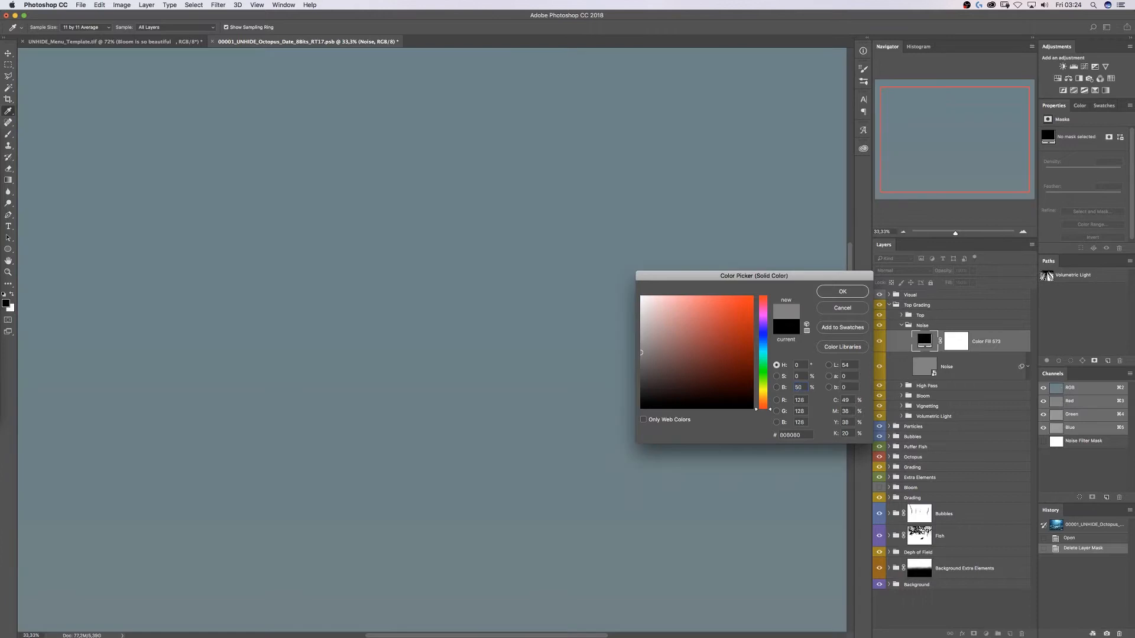
{"action": "key", "text": "Return"}
{"action": "right_click", "coordinate": [900, 348]}
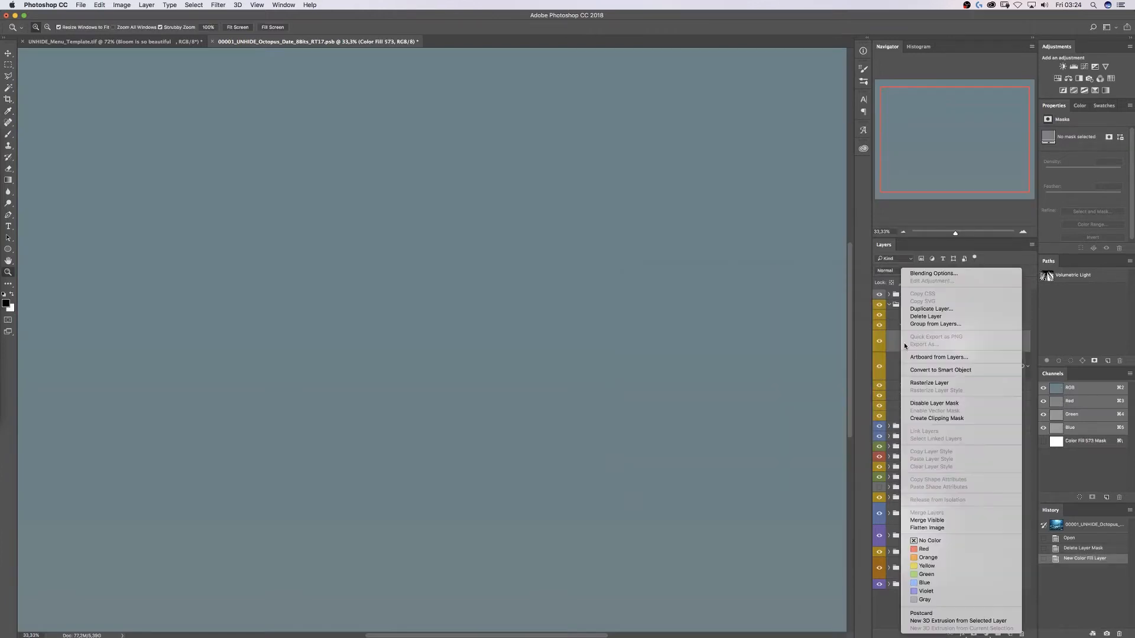
{"action": "left_click", "coordinate": [931, 371]}
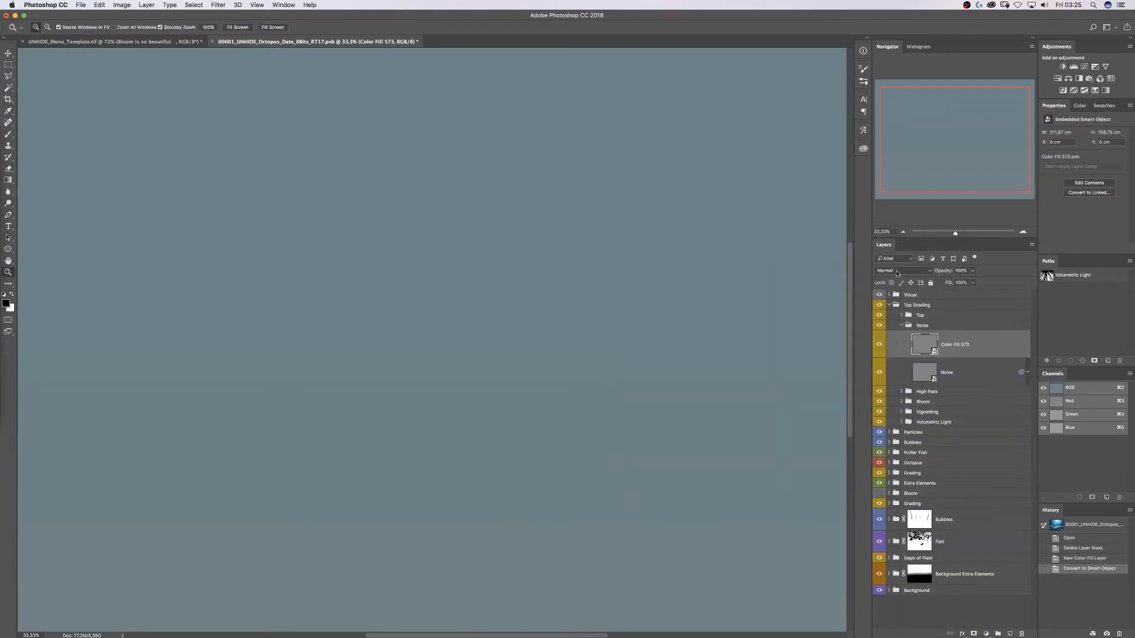
{"action": "left_click", "coordinate": [895, 270]}
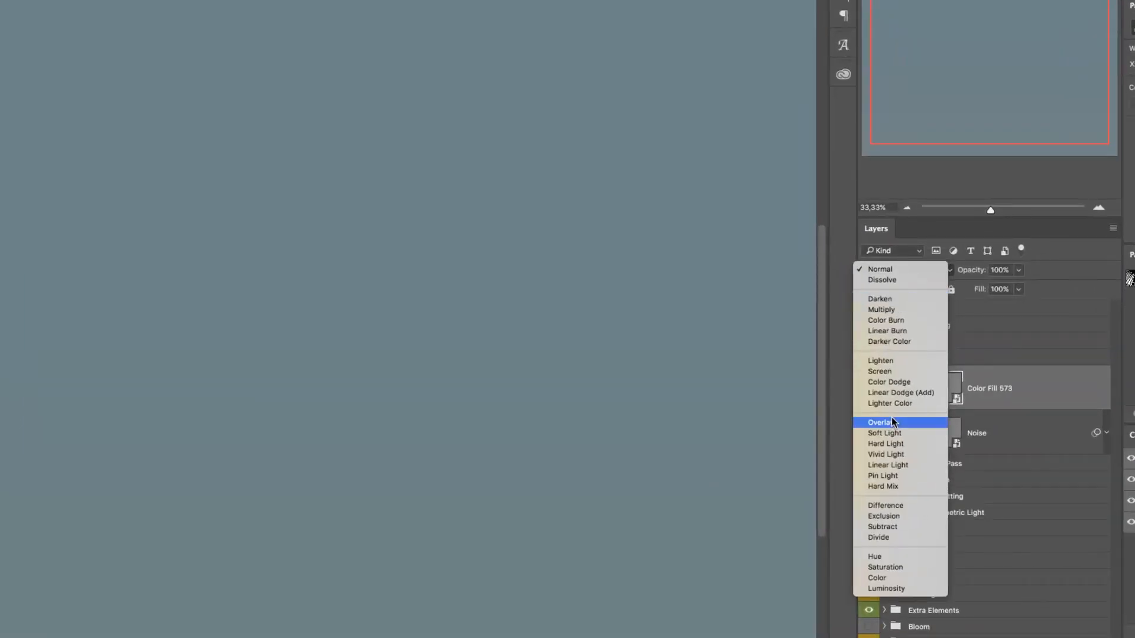
{"action": "left_click", "coordinate": [892, 423]}
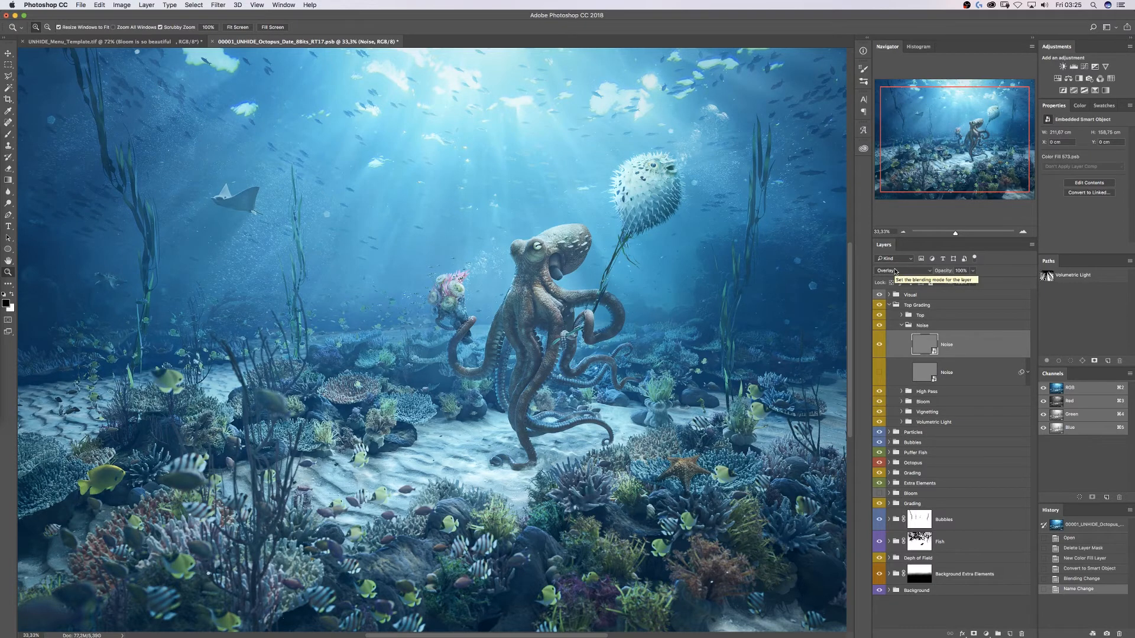
{"action": "left_click", "coordinate": [218, 4]}
- Add 5% Gaussian monochromatic noise to the grey Noise layer
{"action": "mouse_move", "coordinate": [251, 136]}
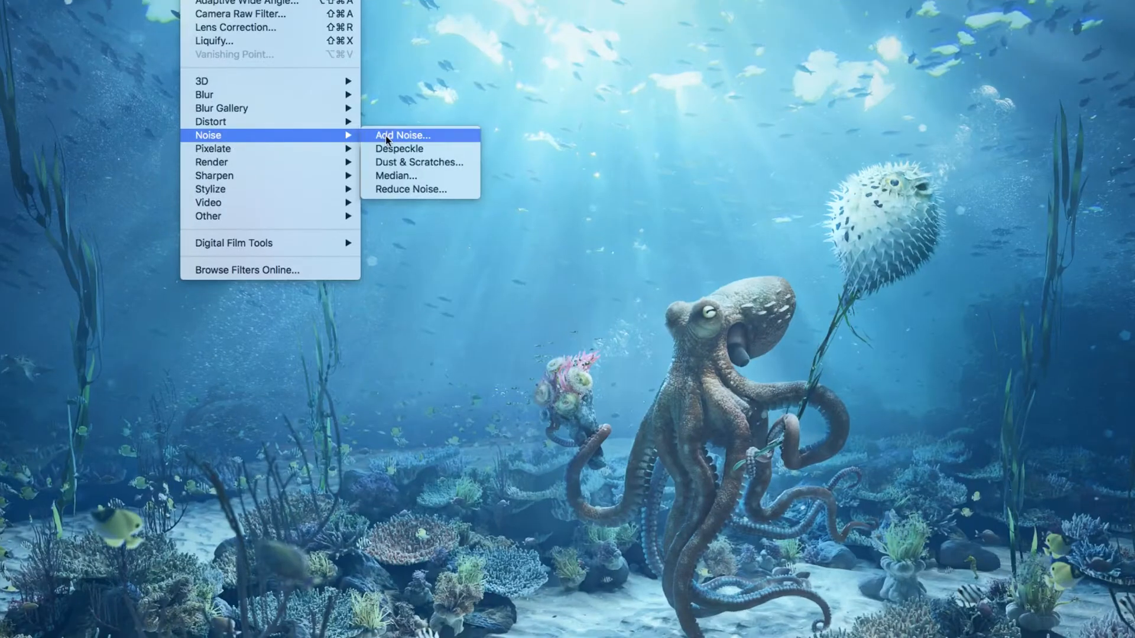
{"action": "left_click", "coordinate": [335, 136]}
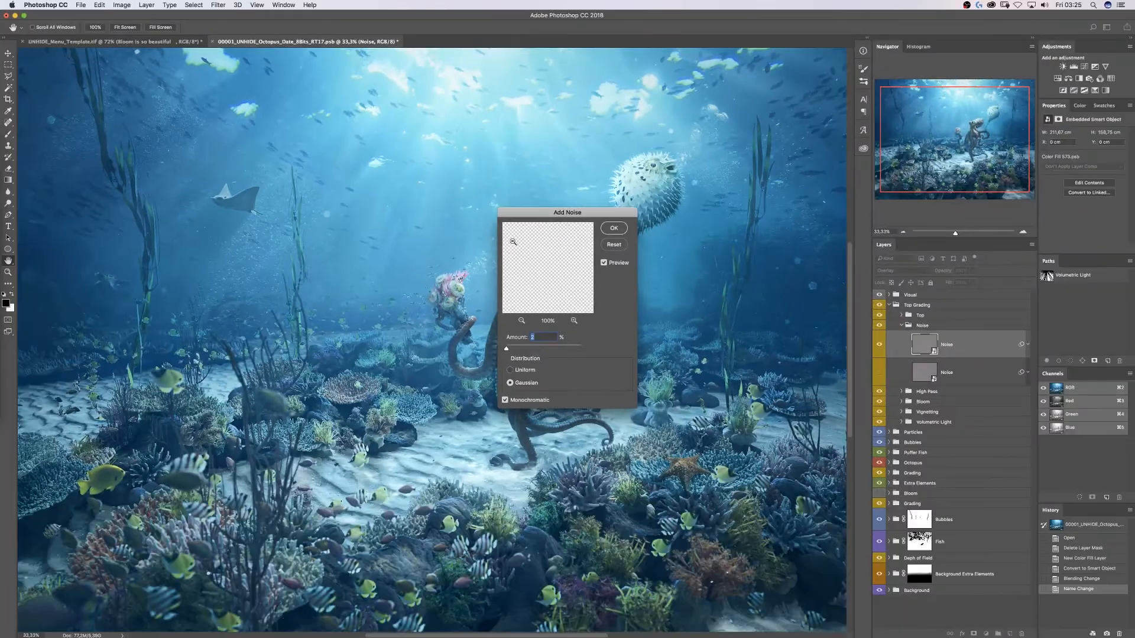
{"action": "left_click_drag", "start_coordinate": [559, 213], "coordinate": [338, 103]}
{"action": "type", "text": "10"}
{"action": "key", "text": "super+1"}
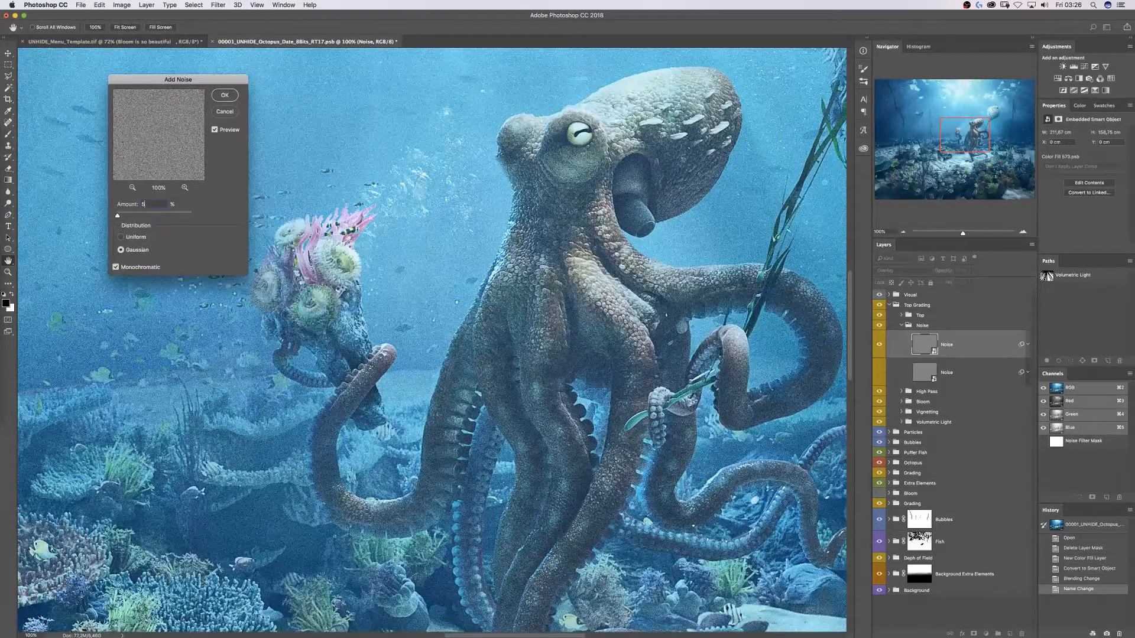
{"action": "key", "text": "Return"}
- Soften the noise grain with the Blur filter
{"action": "left_click", "coordinate": [218, 5]}
{"action": "mouse_move", "coordinate": [271, 109]}
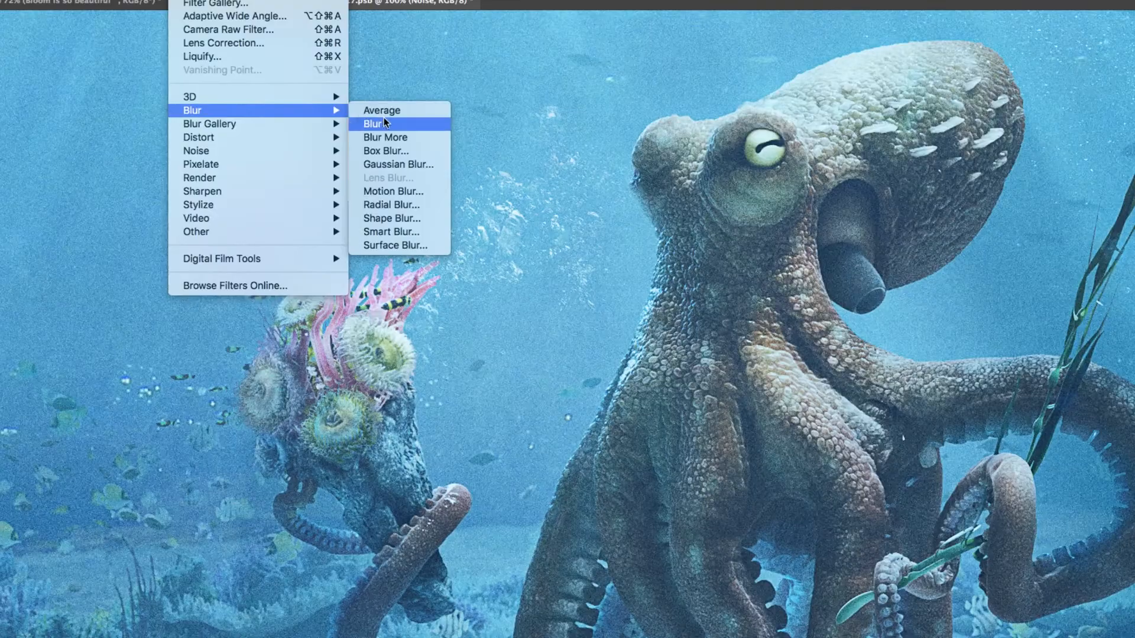
{"action": "left_click", "coordinate": [341, 111]}
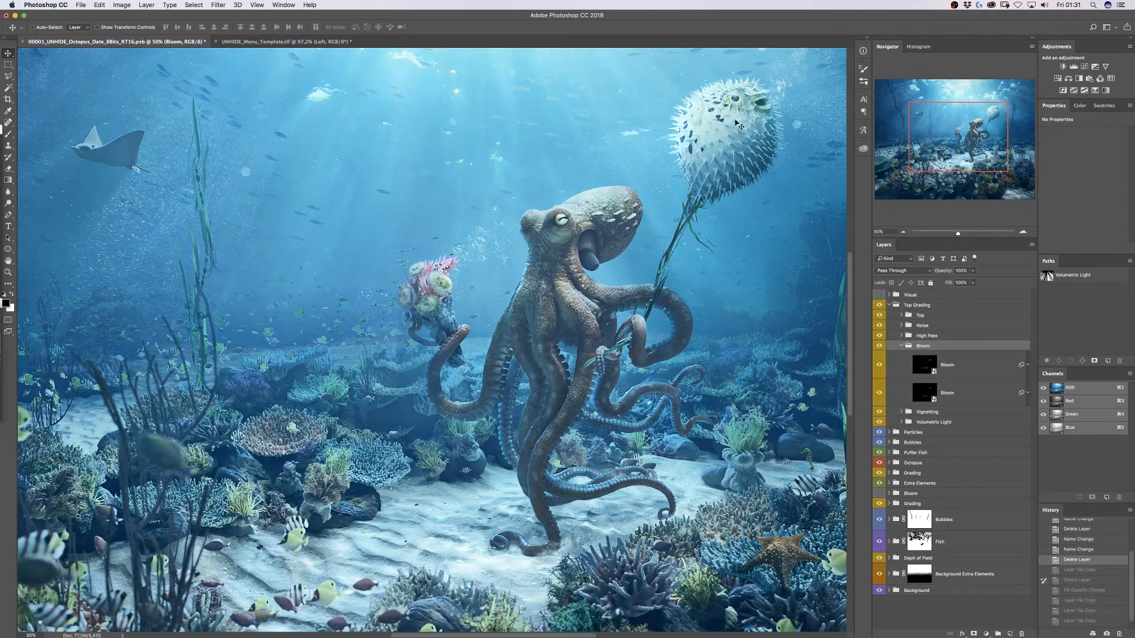
- Hide the two old Bloom layers and paste a merged copy of the image
{"action": "left_click", "coordinate": [941, 371]}
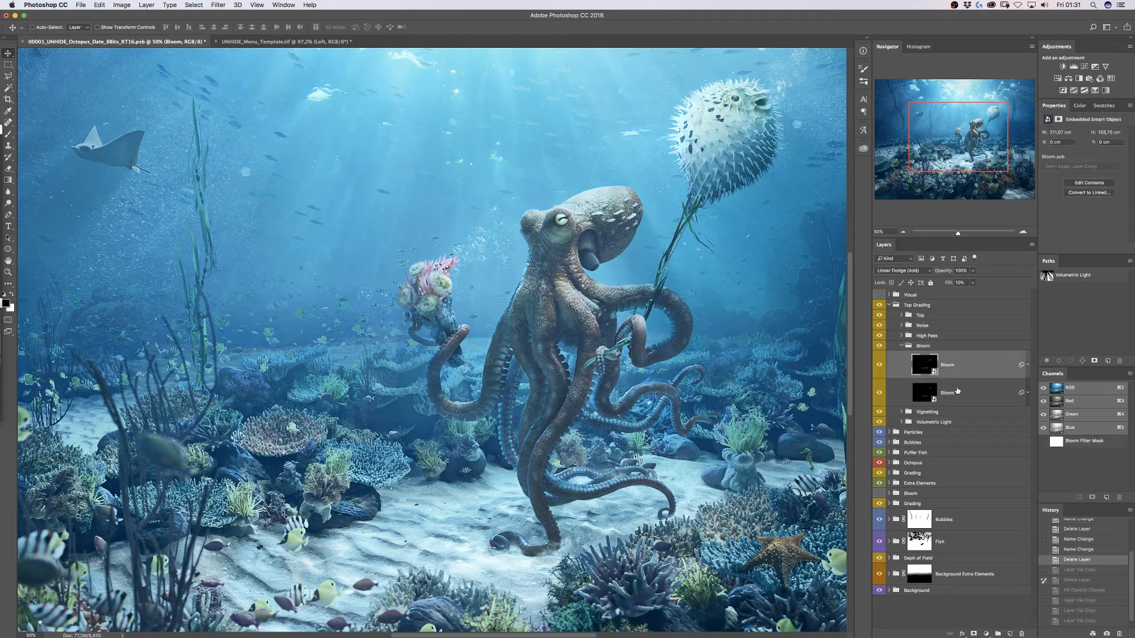
{"action": "left_click_drag", "start_coordinate": [879, 364], "coordinate": [879, 392]}
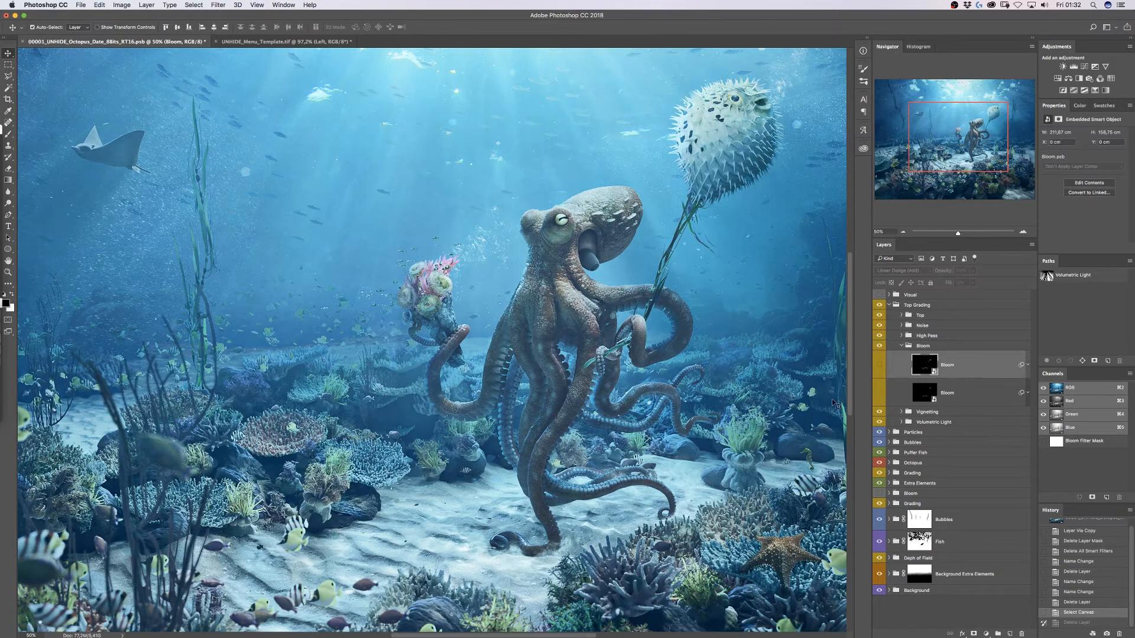
{"action": "key", "text": "super+z"}
{"action": "key", "text": "super+v"}
- Rename the pasted layer Bloom and convert it to a smart object
{"action": "double_click", "coordinate": [953, 365]}
{"action": "type", "text": "Bloom"}
{"action": "key", "text": "Return"}
{"action": "right_click", "coordinate": [985, 365]}
{"action": "left_click", "coordinate": [1050, 370]}
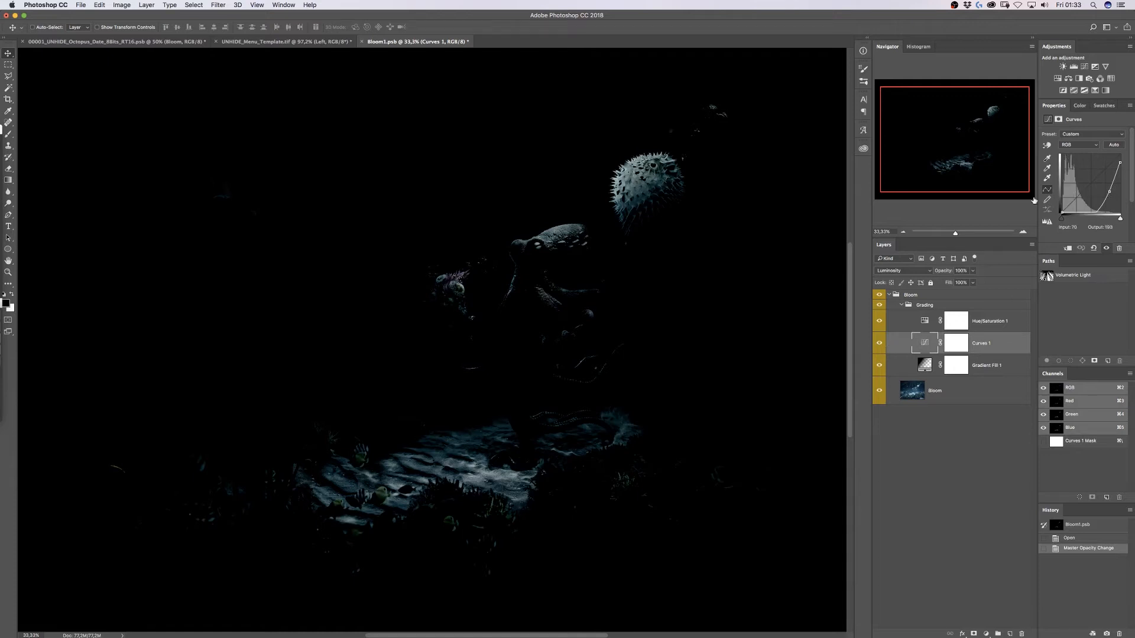
- Lift the Curves top-right point to brighten the bloom highlights, compare via undo/redo, then close Bloom1.psb
{"action": "left_click_drag", "start_coordinate": [1121, 164], "coordinate": [1123, 153]}
{"action": "key", "text": "super+z"}
{"action": "key", "text": "super+z"}
{"action": "key", "text": "super+z"}
{"action": "key", "text": "super+z"}
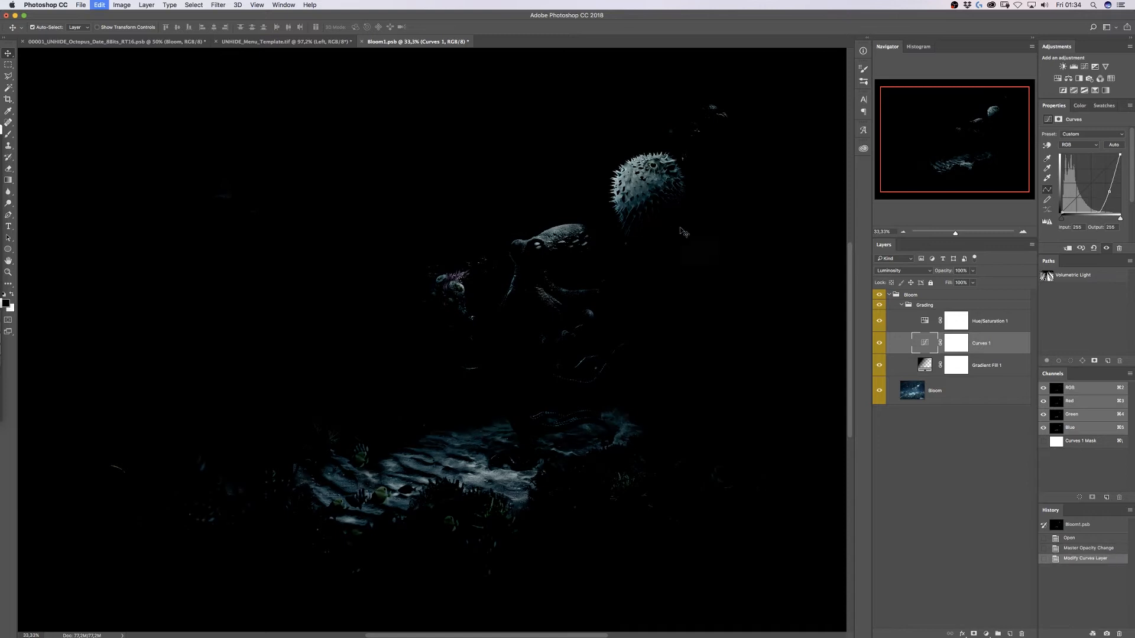
{"action": "key", "text": "alt+bracketright"}
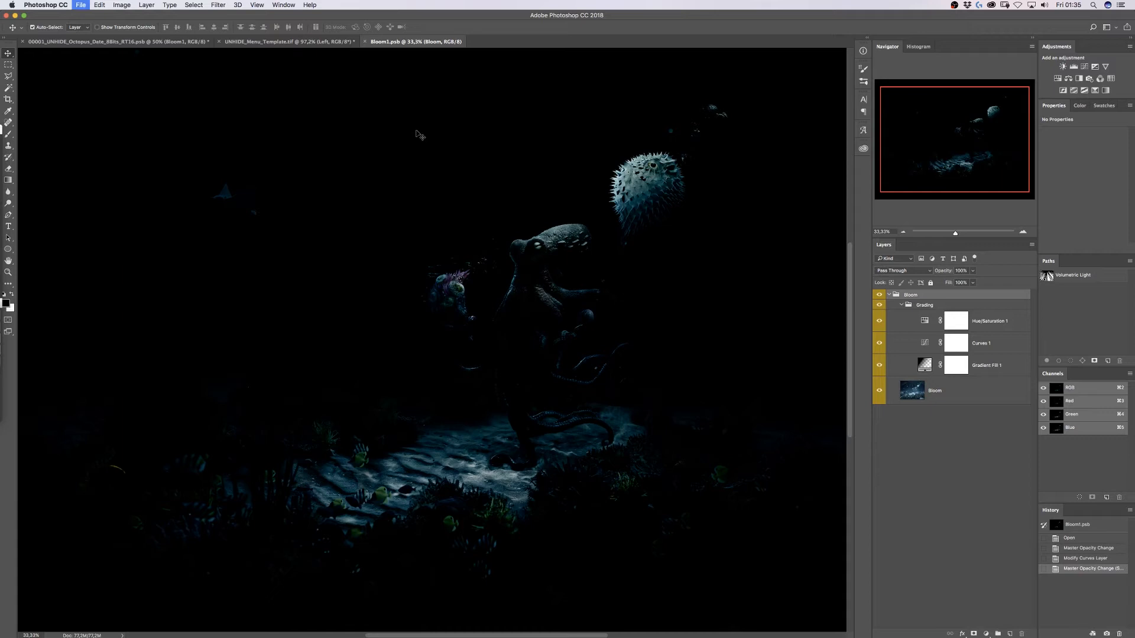
{"action": "key", "text": "super+w"}
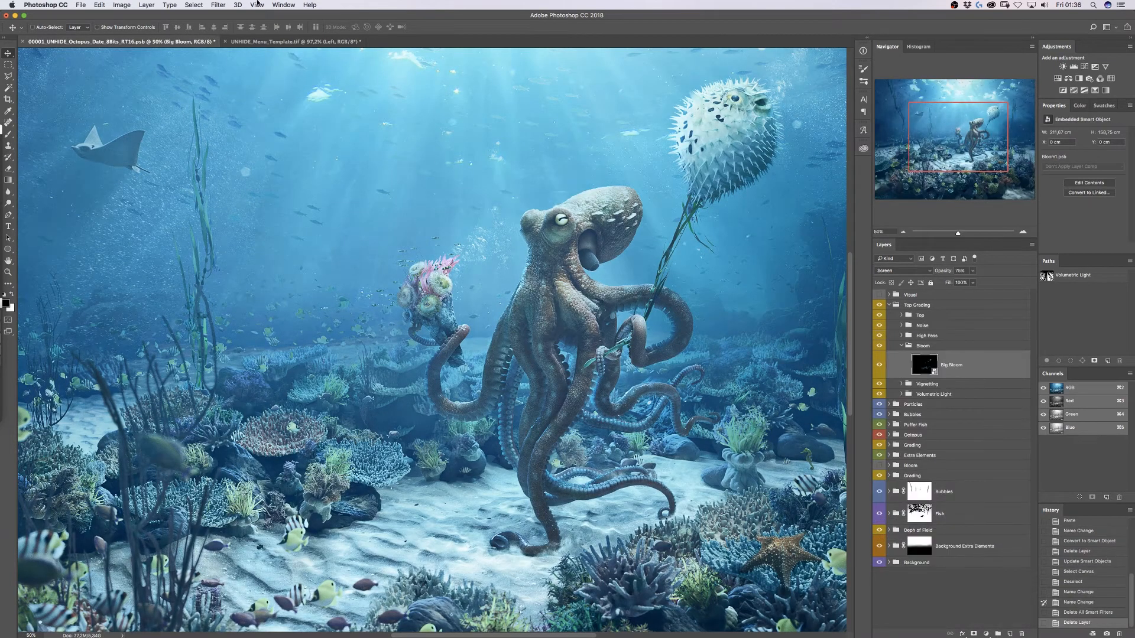
- Apply a Gaussian Blur with radius 10 to the Big Bloom layer
{"action": "left_click", "coordinate": [219, 5]}
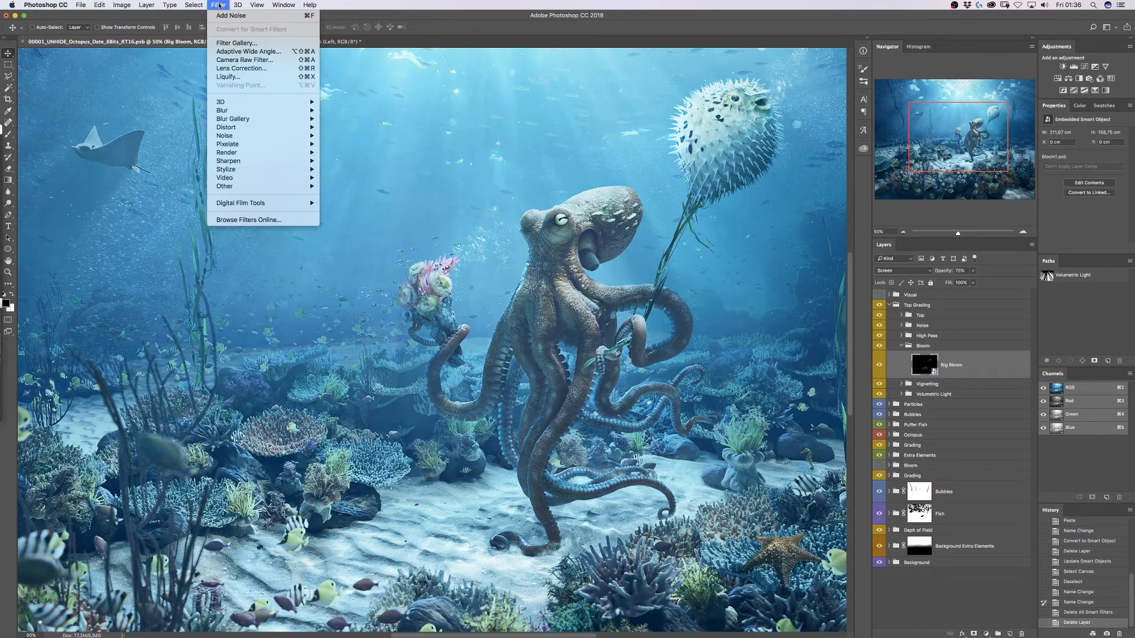
{"action": "mouse_move", "coordinate": [239, 108]}
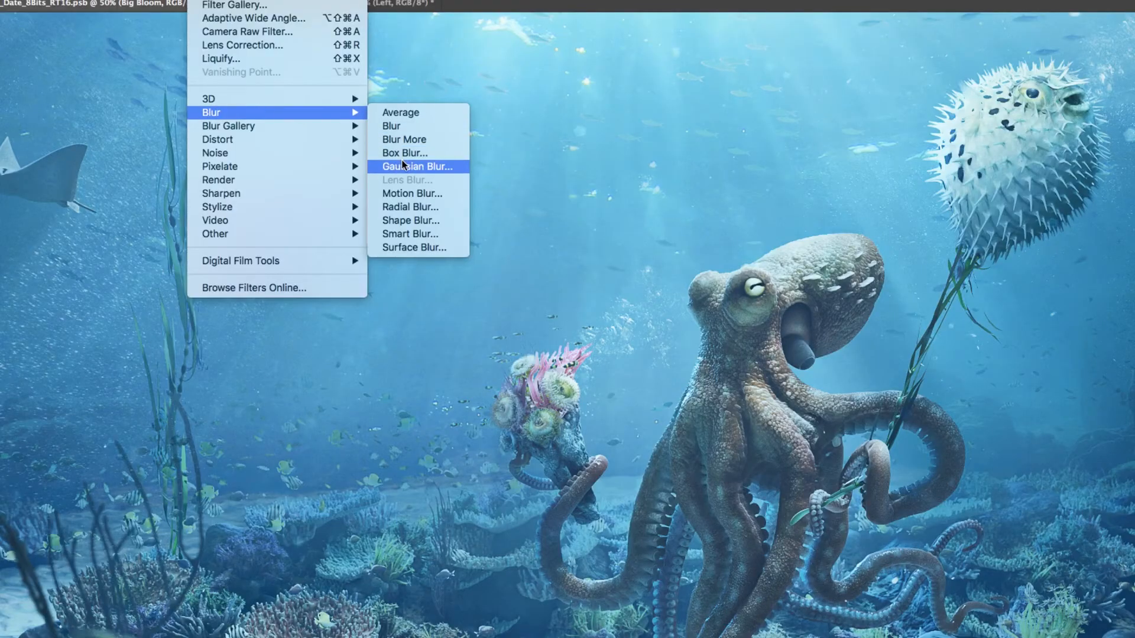
{"action": "left_click", "coordinate": [403, 166]}
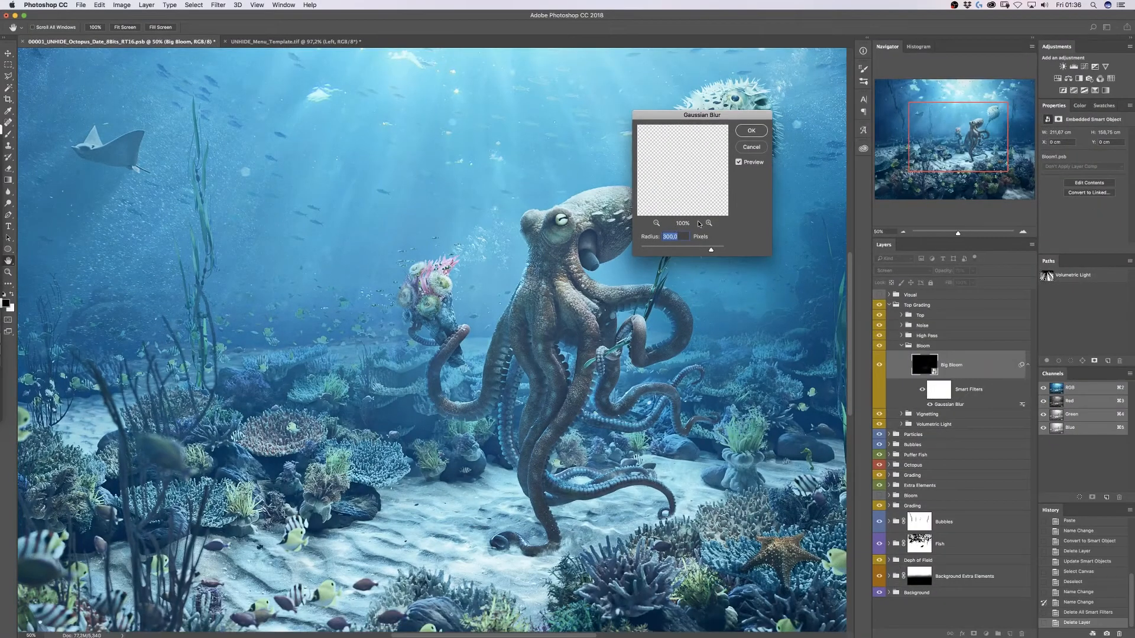
{"action": "type", "text": "10"}
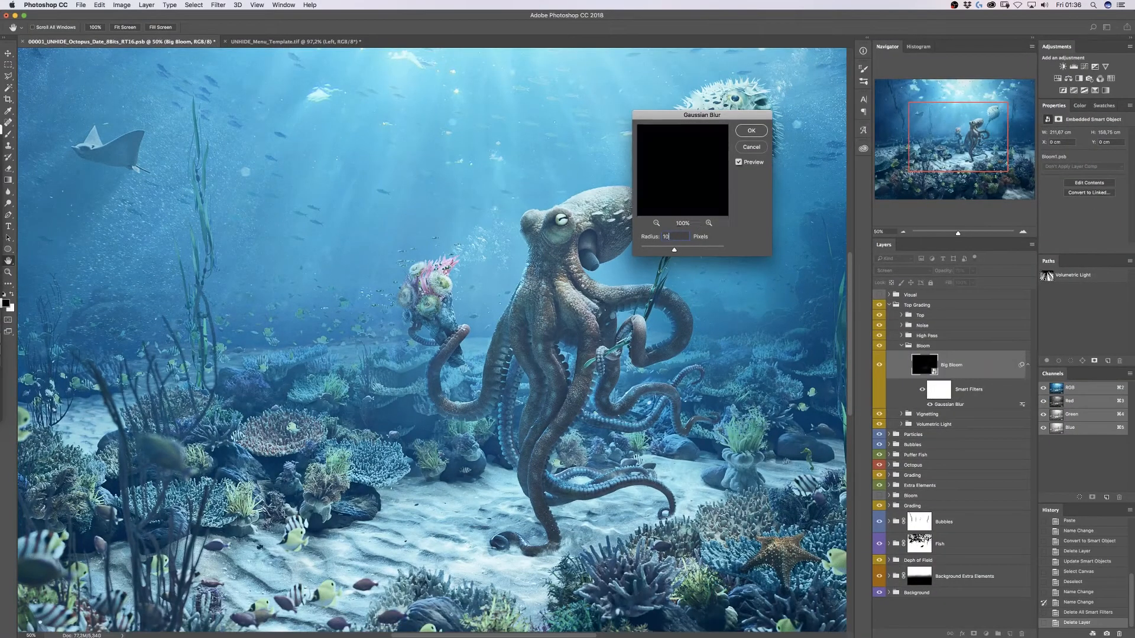
{"action": "key", "text": "Return"}
- Set up Add Noise on Big Bloom at 2%, Gaussian, Monochromatic
{"action": "left_click", "coordinate": [218, 5]}
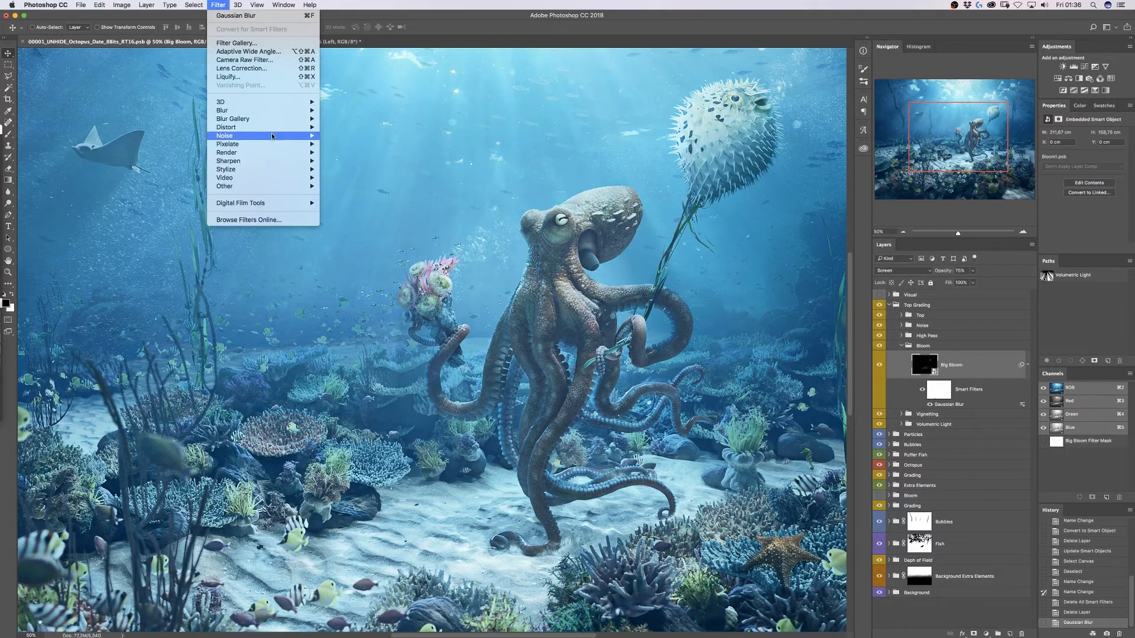
{"action": "mouse_move", "coordinate": [273, 137]}
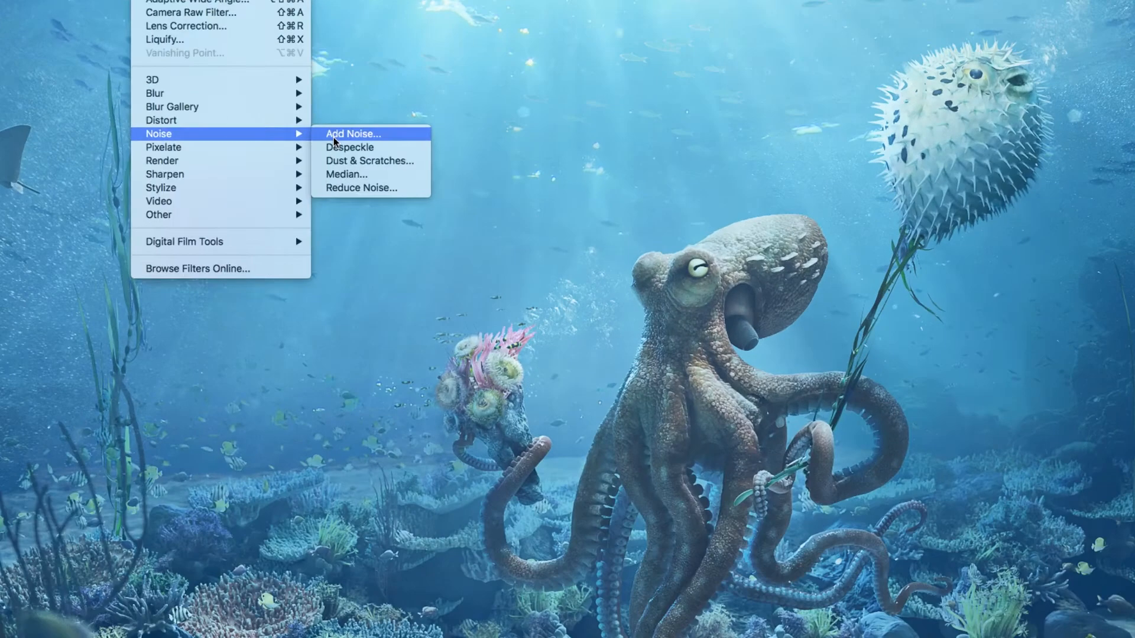
{"action": "left_click", "coordinate": [334, 137]}
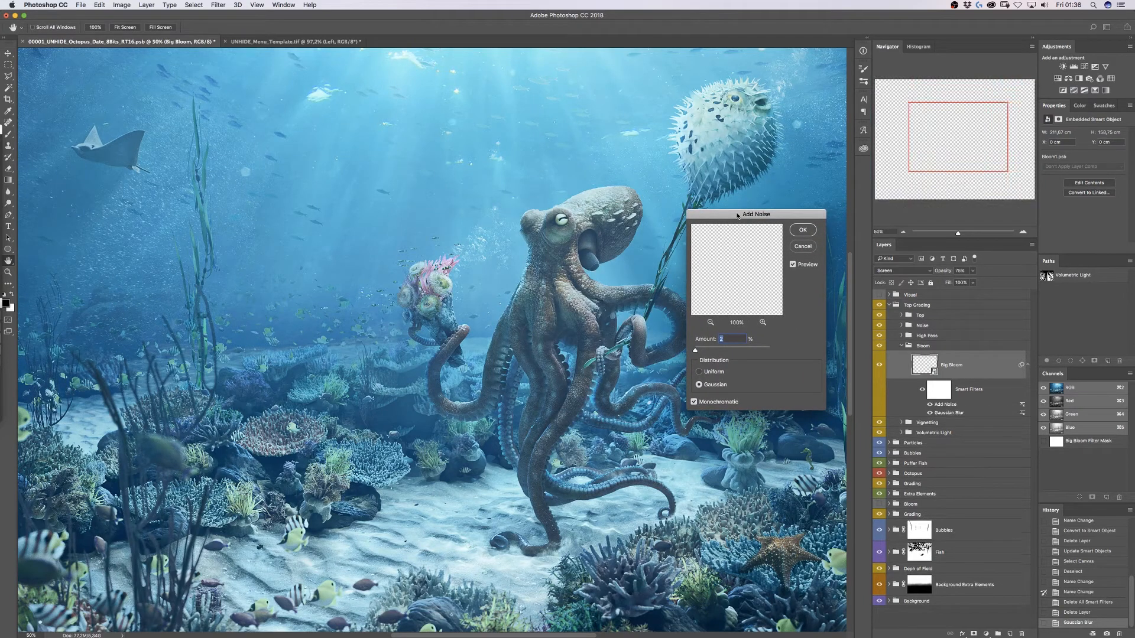
- Confirm the 2% noise, switch Big Bloom to Screen blending, and zoom out to the whole composite
{"action": "left_click", "coordinate": [879, 366], "text": "alt"}
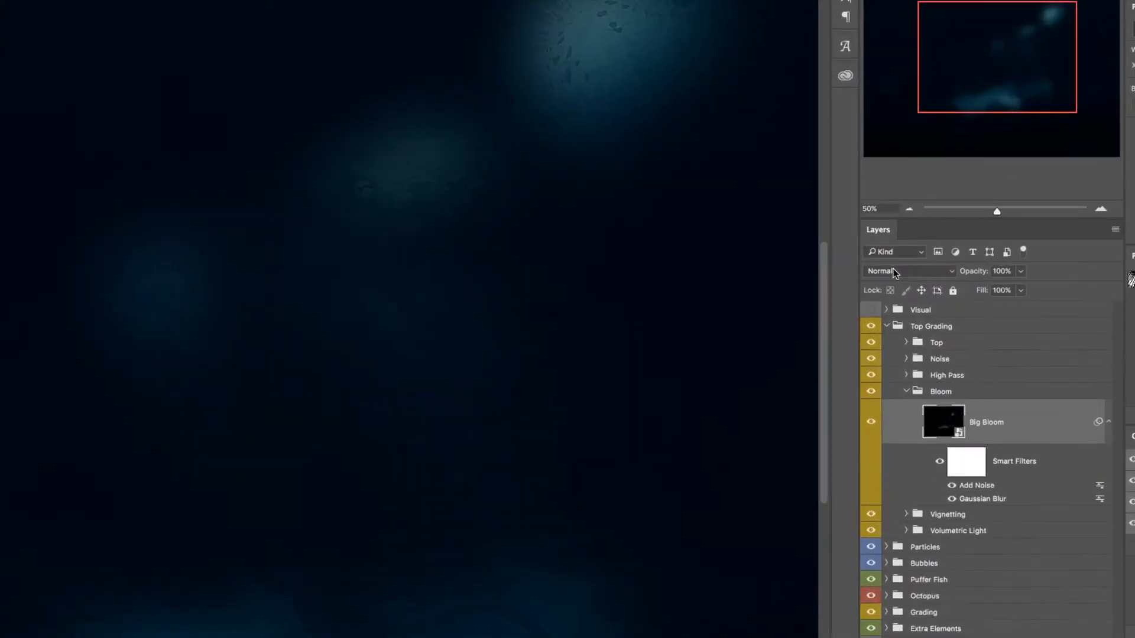
{"action": "left_click", "coordinate": [898, 271]}
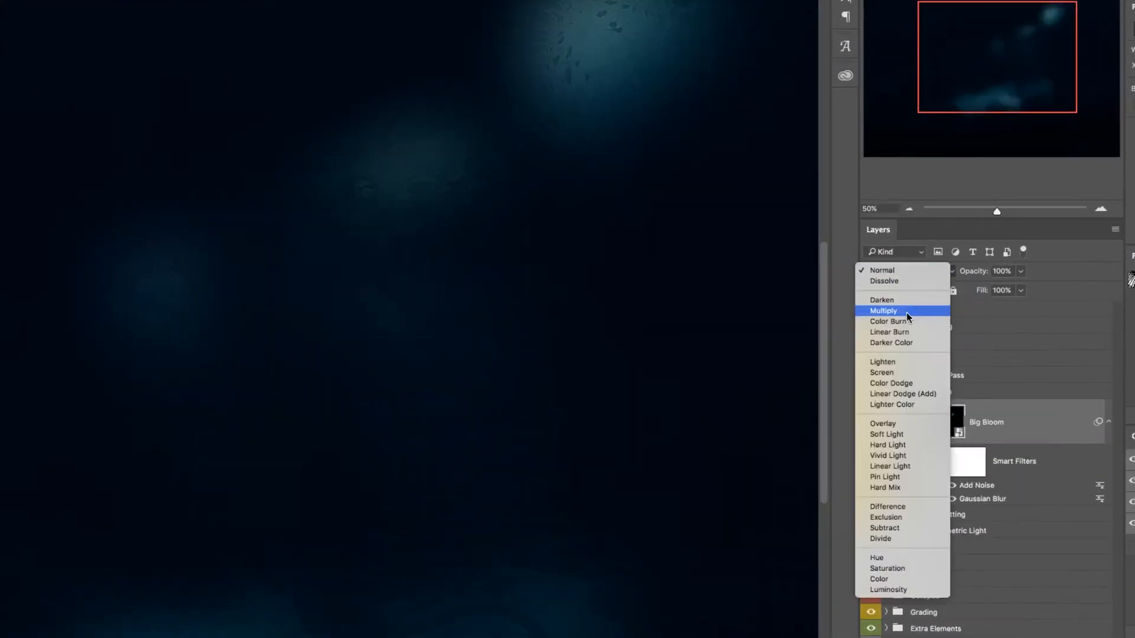
{"action": "left_click", "coordinate": [882, 373]}
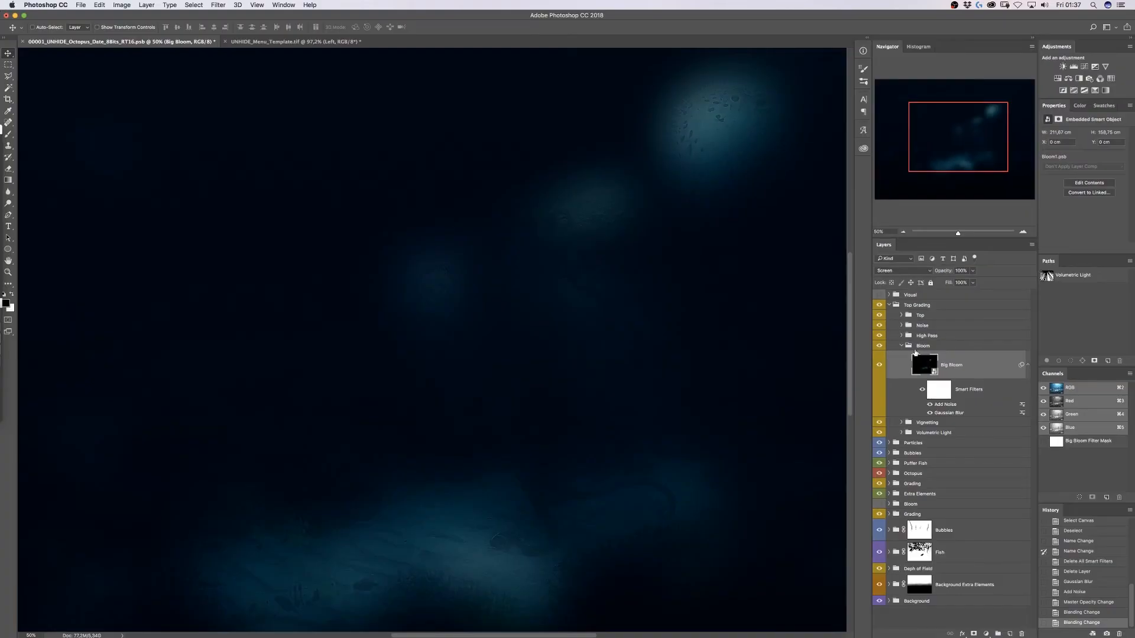
{"action": "key", "text": "super+minus"}
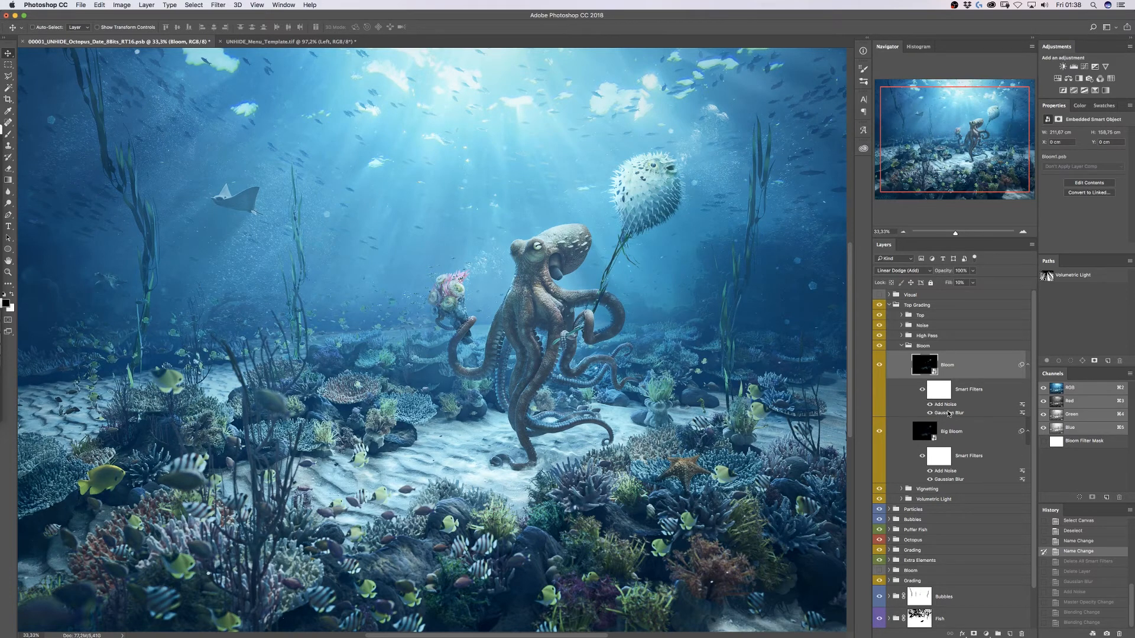
- Change the upper Bloom smart object's Gaussian Blur to 20 px and name the layer 'Small Bloom'
{"action": "double_click", "coordinate": [949, 414]}
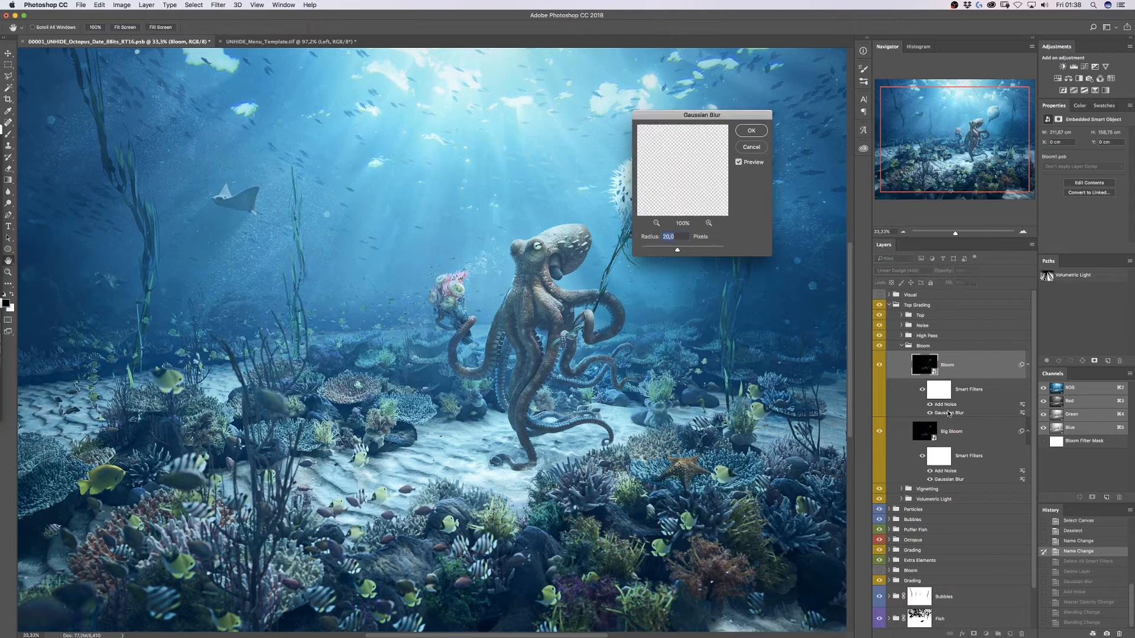
{"action": "key", "text": "Return"}
{"action": "double_click", "coordinate": [943, 365]}
{"action": "type", "text": "Small"}
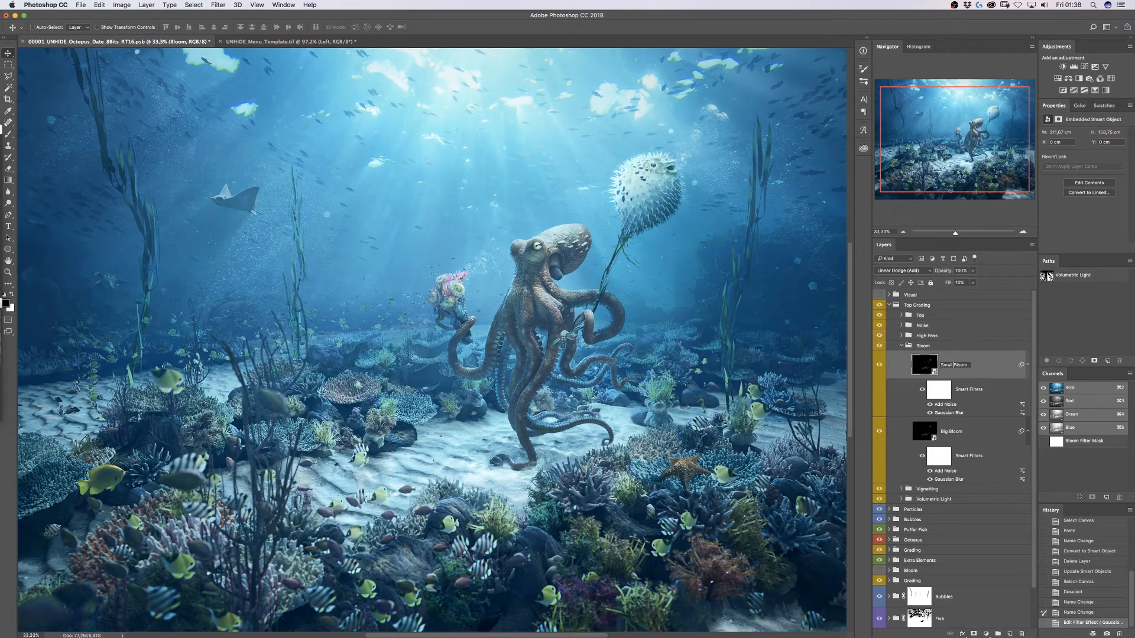
{"action": "key", "text": "Return"}
{"action": "key", "text": "super+z"}
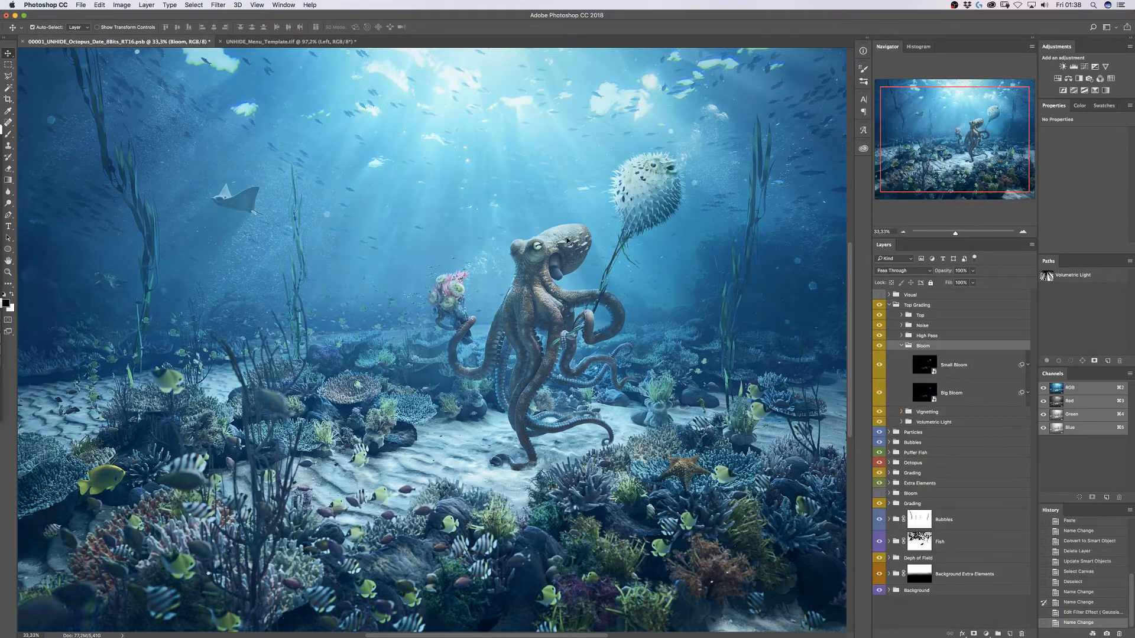